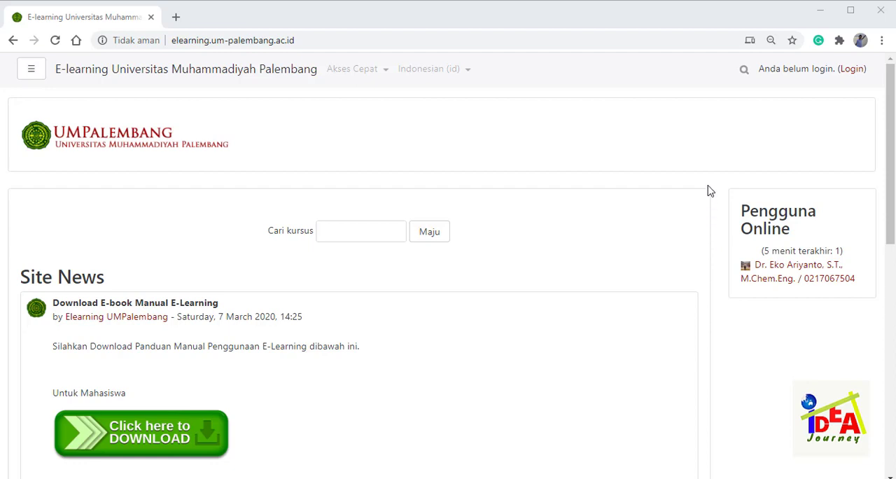
- Log in to the e-learning site with the saved username and account password
{"action": "left_click", "coordinate": [853, 72]}
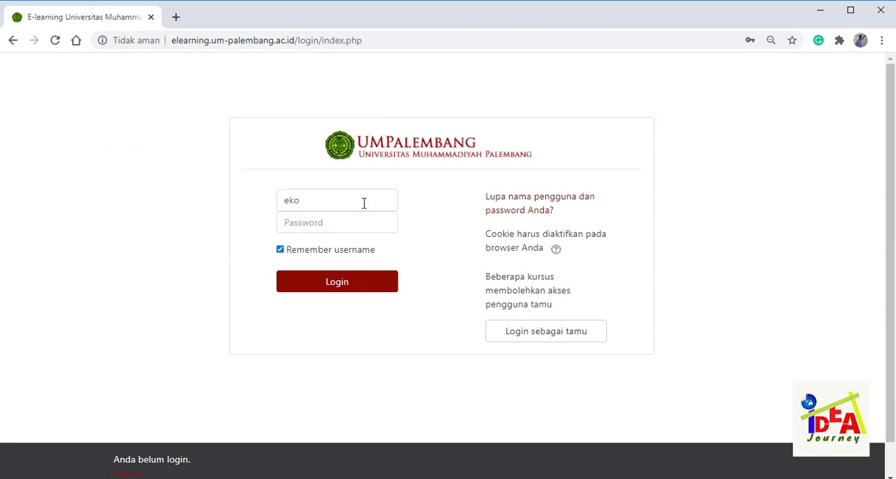
{"action": "left_click", "coordinate": [364, 203]}
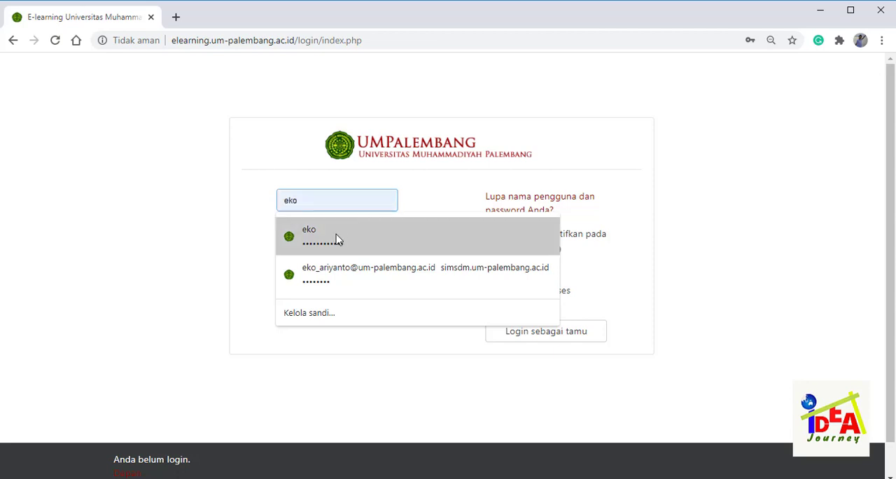
{"action": "left_click", "coordinate": [336, 240]}
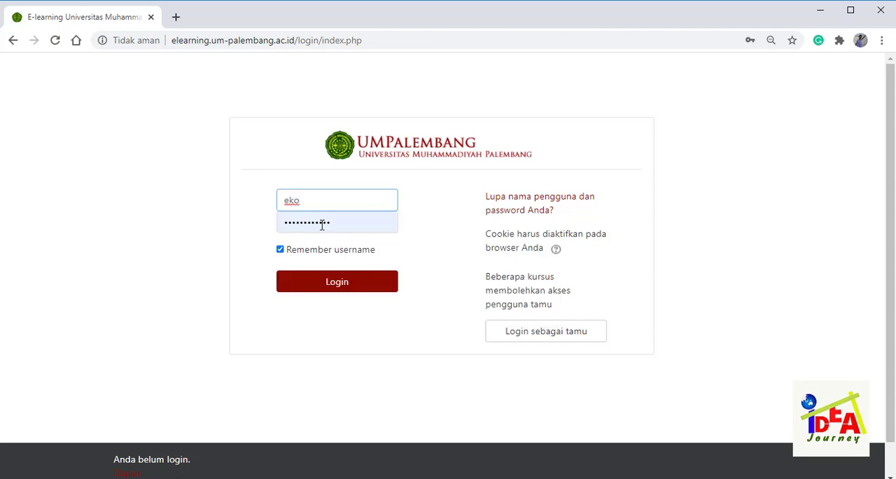
{"action": "left_click", "coordinate": [365, 293]}
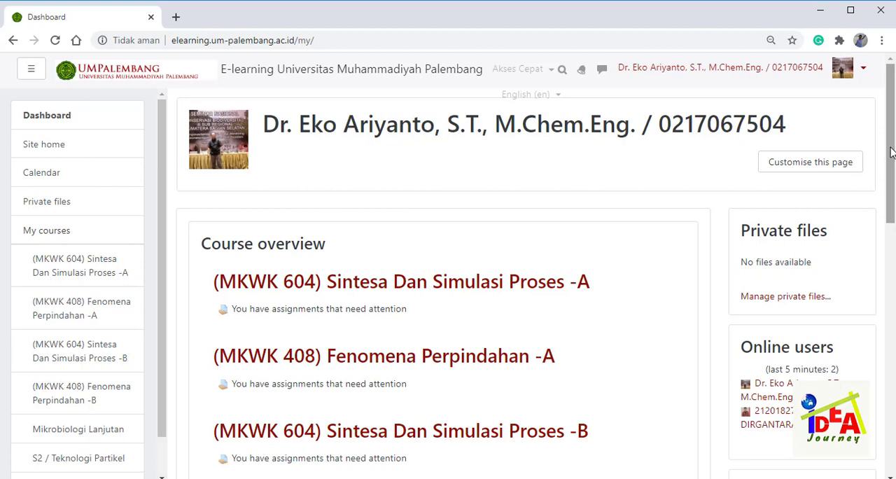
- Open the attempts report of the Ujian Akhir Semester quiz in the (MKWK 604) Sintesa Dan Simulasi Proses -A course
{"action": "mouse_move", "coordinate": [891, 152]}
{"action": "left_mouse_down"}
{"action": "mouse_move", "coordinate": [892, 174]}
{"action": "mouse_move", "coordinate": [889, 150]}
{"action": "left_mouse_up"}
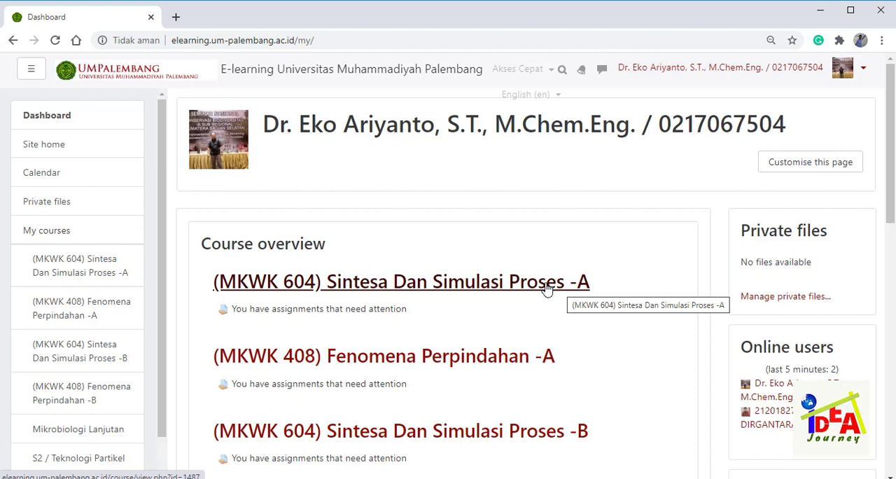
{"action": "left_click", "coordinate": [503, 284]}
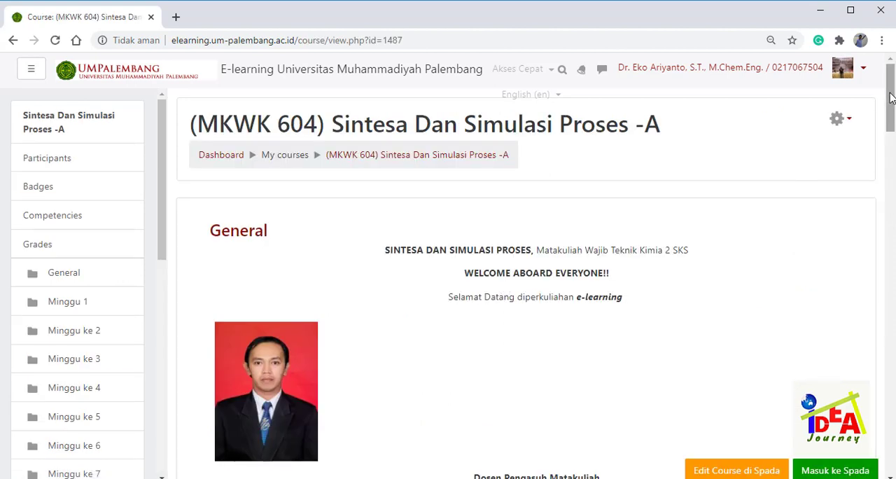
{"action": "left_click_drag", "start_coordinate": [892, 98], "coordinate": [894, 448]}
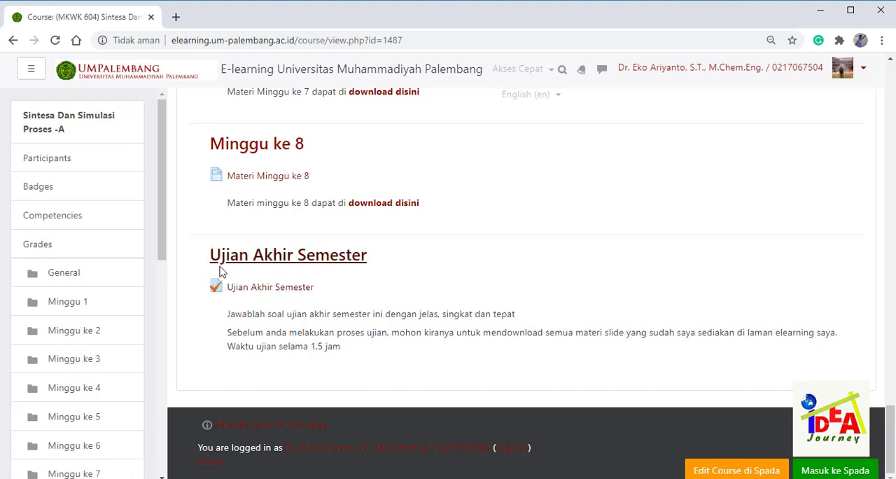
{"action": "left_click", "coordinate": [271, 290]}
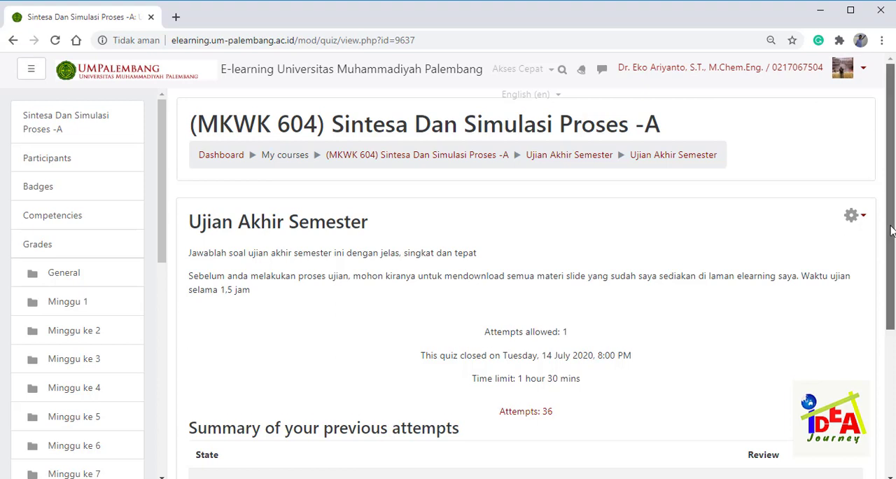
{"action": "left_click_drag", "start_coordinate": [891, 227], "coordinate": [891, 256]}
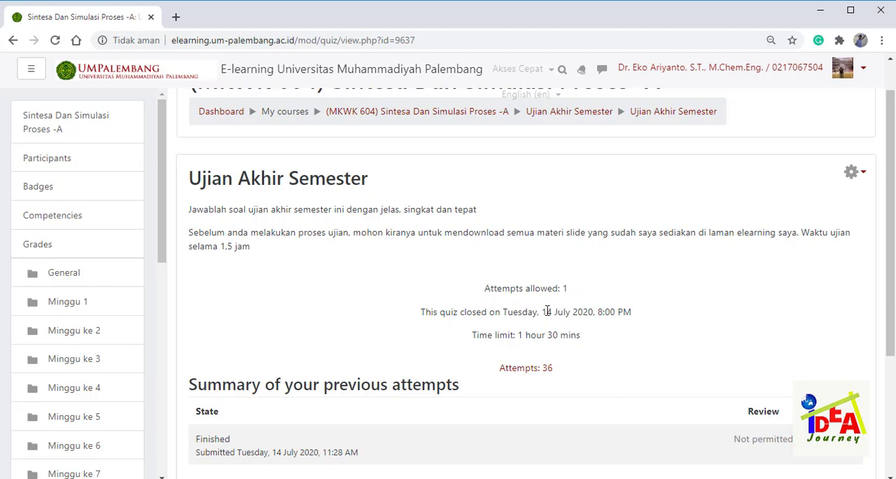
{"action": "left_click", "coordinate": [546, 371]}
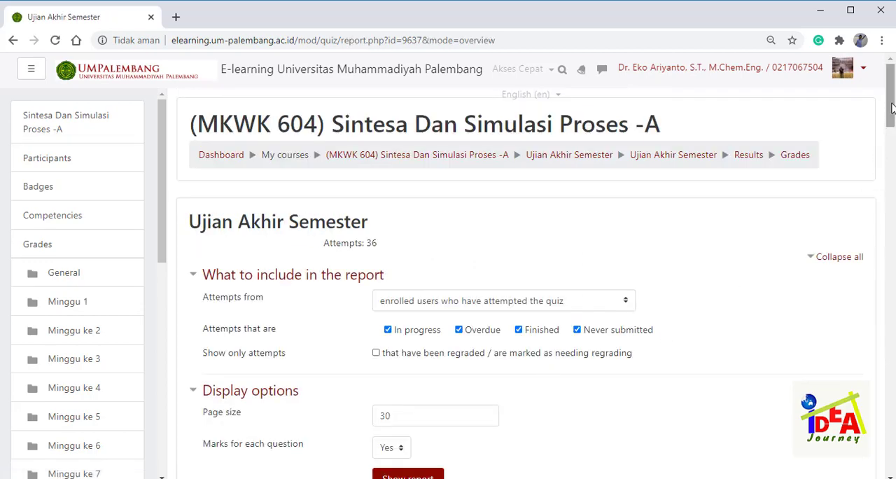
- Examine the quiz attempts table for each student's state, time taken, overall grade and marks for questions 1 to 4
{"action": "left_click_drag", "start_coordinate": [891, 109], "coordinate": [893, 184]}
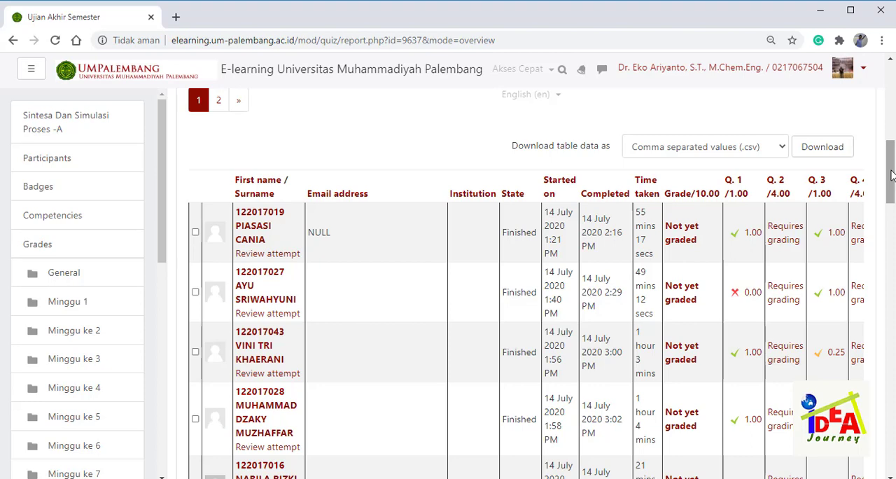
{"action": "mouse_move", "coordinate": [892, 175]}
{"action": "left_mouse_down"}
{"action": "mouse_move", "coordinate": [893, 214]}
{"action": "mouse_move", "coordinate": [881, 179]}
{"action": "left_mouse_up"}
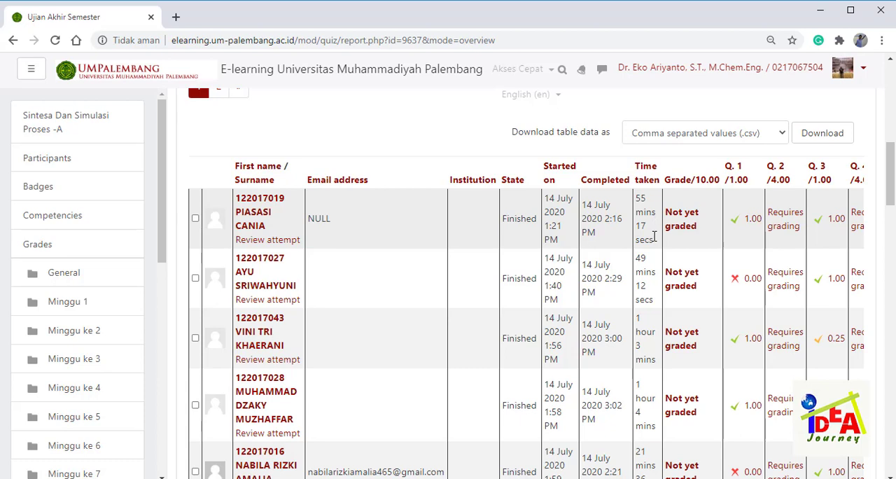
{"action": "scroll", "coordinate": [686, 294], "scroll_direction": "down", "scroll_amount": 5}
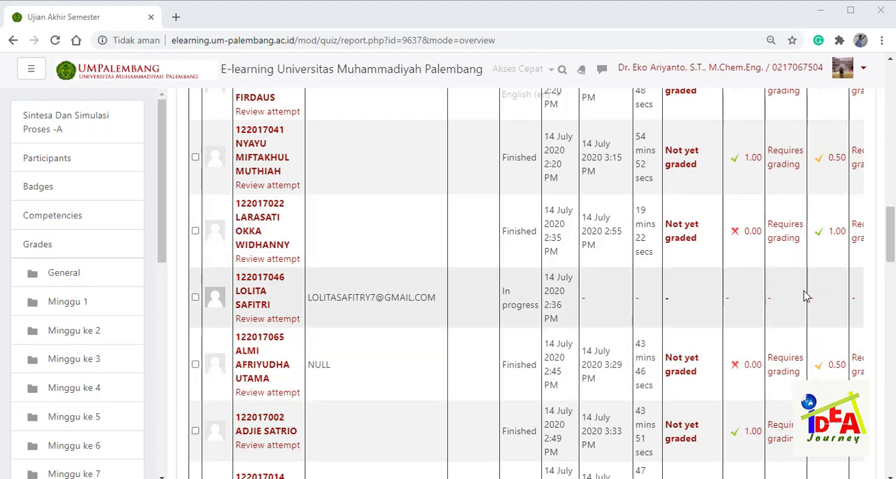
{"action": "mouse_move", "coordinate": [892, 257]}
{"action": "left_mouse_down"}
{"action": "mouse_move", "coordinate": [892, 295]}
{"action": "mouse_move", "coordinate": [893, 262]}
{"action": "left_mouse_up"}
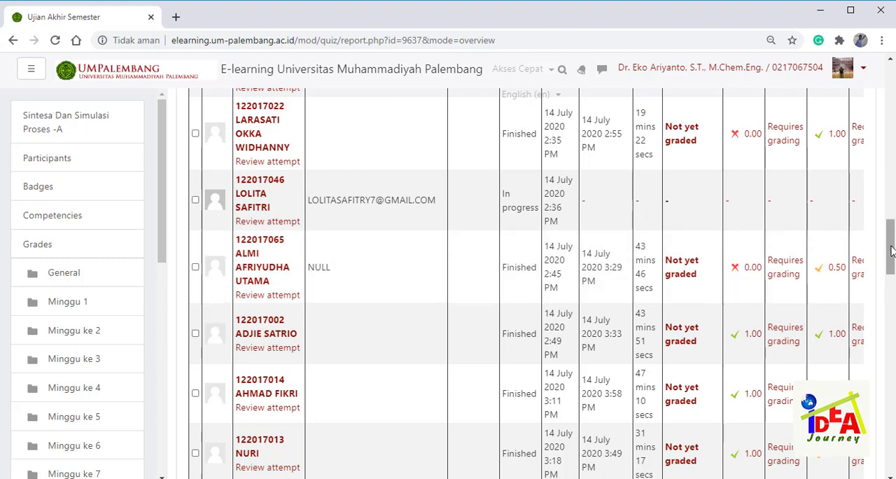
{"action": "left_click_drag", "start_coordinate": [892, 251], "coordinate": [892, 236]}
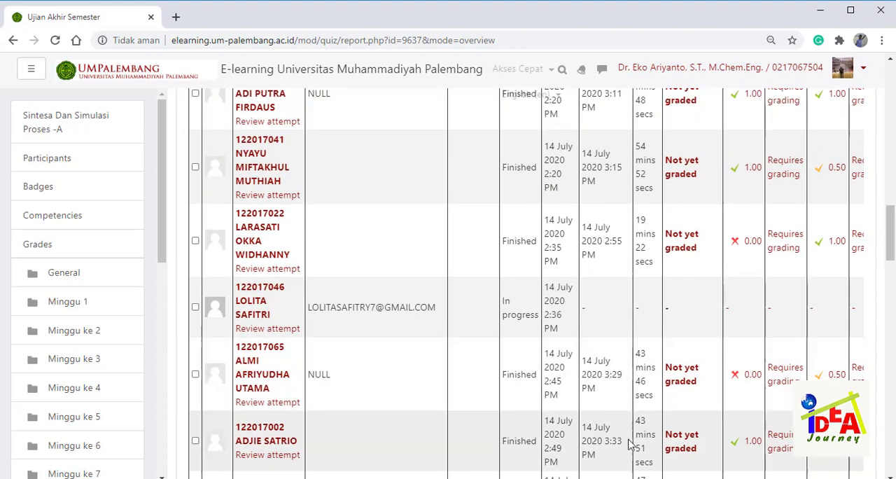
{"action": "left_click", "coordinate": [560, 428]}
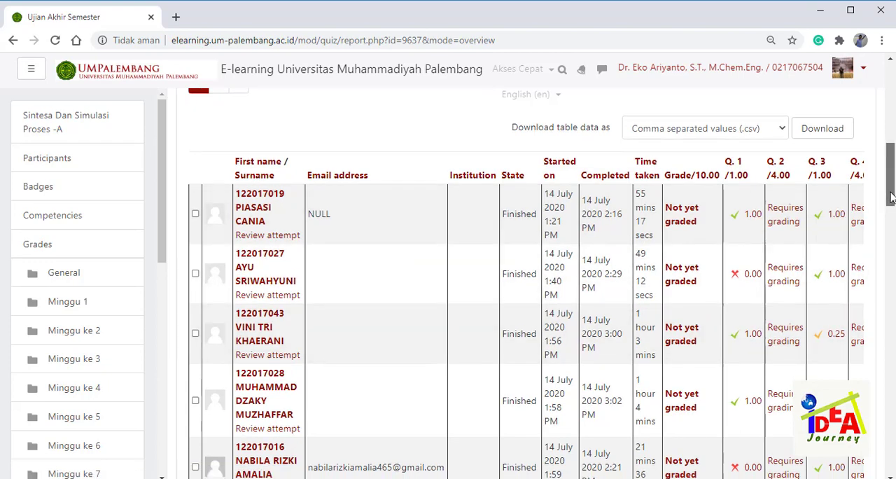
{"action": "scroll", "coordinate": [891, 194], "scroll_direction": "down", "scroll_amount": 2}
{"action": "scroll", "coordinate": [874, 290], "scroll_direction": "up", "scroll_amount": 3}
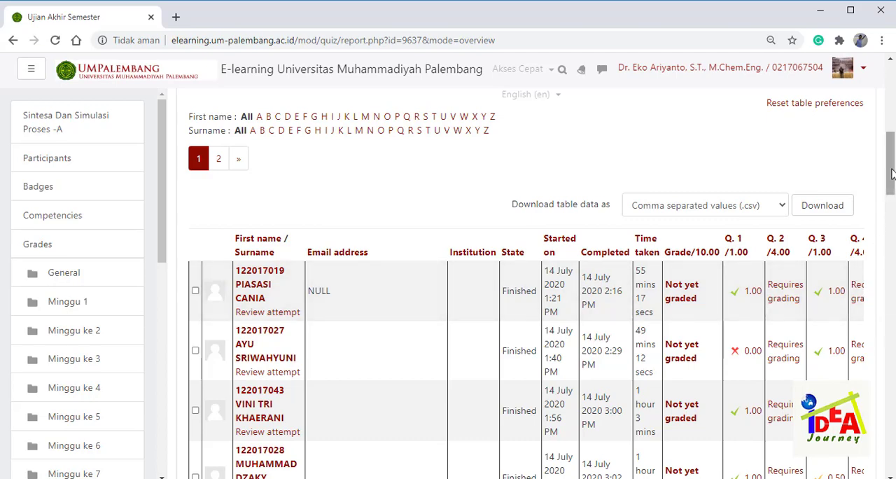
{"action": "left_click_drag", "start_coordinate": [892, 181], "coordinate": [892, 441]}
{"action": "scroll", "coordinate": [854, 332], "scroll_direction": "right", "scroll_amount": 2}
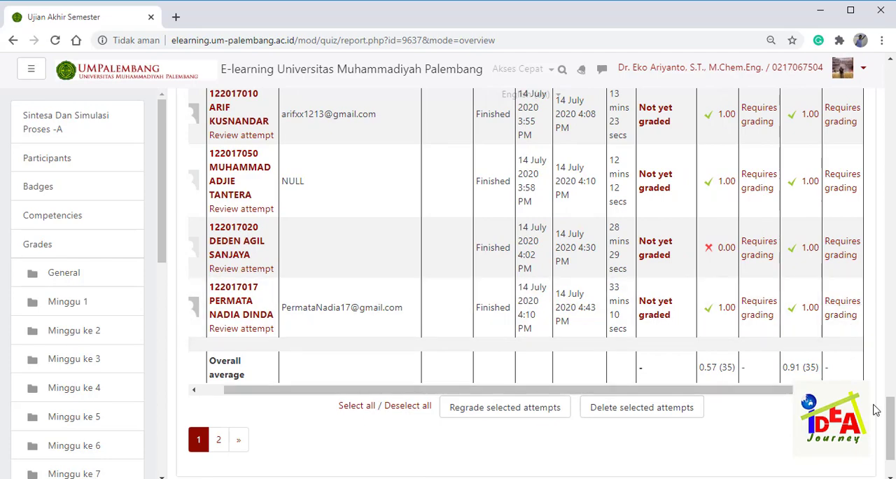
{"action": "left_click_drag", "start_coordinate": [892, 409], "coordinate": [889, 161]}
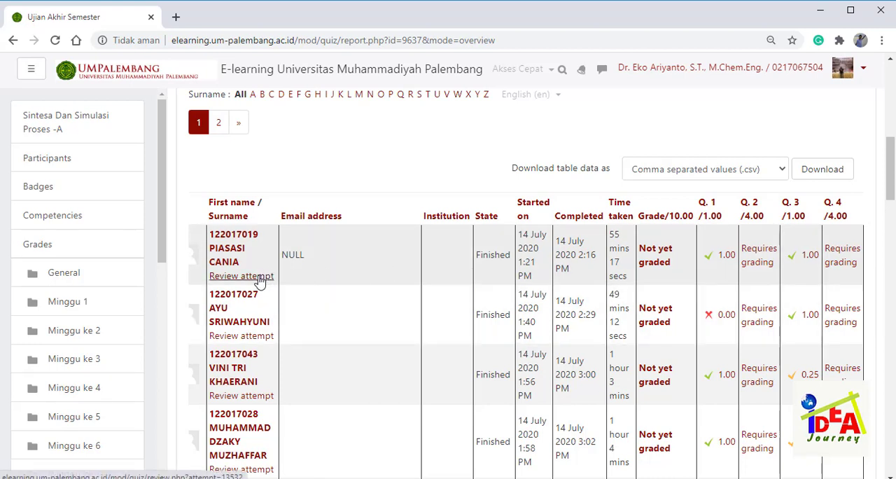
- Open the first listed student's attempt for review and examine the responses and response history of questions 1 and 2
{"action": "left_click", "coordinate": [259, 279]}
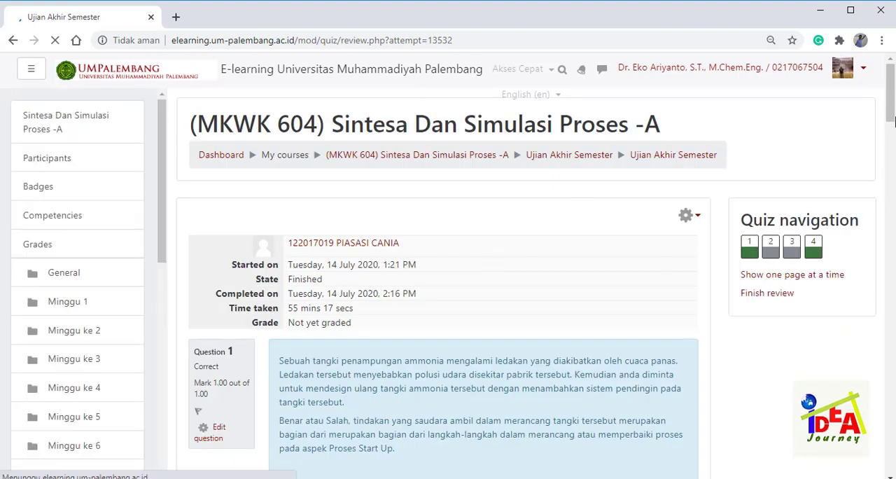
{"action": "left_click_drag", "start_coordinate": [893, 121], "coordinate": [892, 140]}
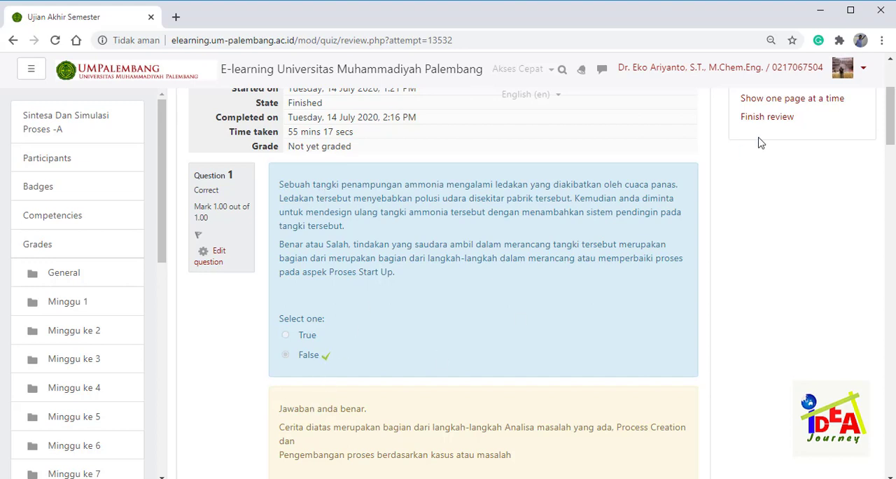
{"action": "left_click_drag", "start_coordinate": [891, 109], "coordinate": [893, 118]}
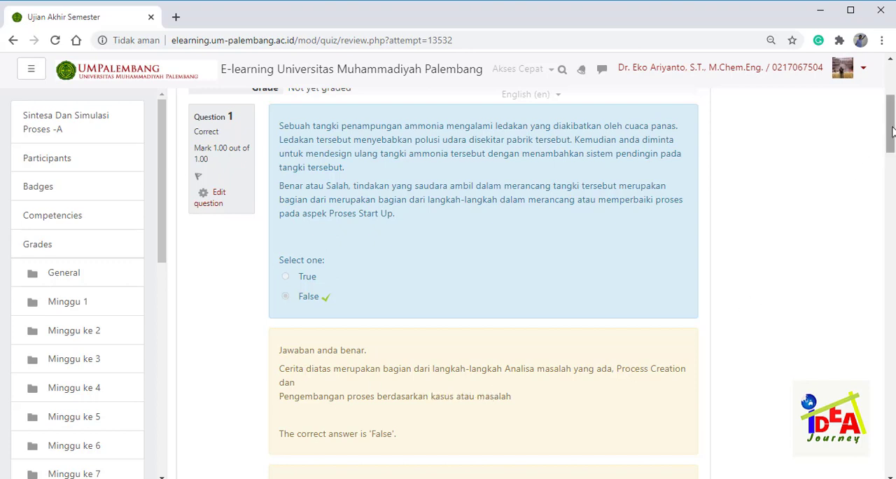
{"action": "left_click_drag", "start_coordinate": [892, 132], "coordinate": [891, 203]}
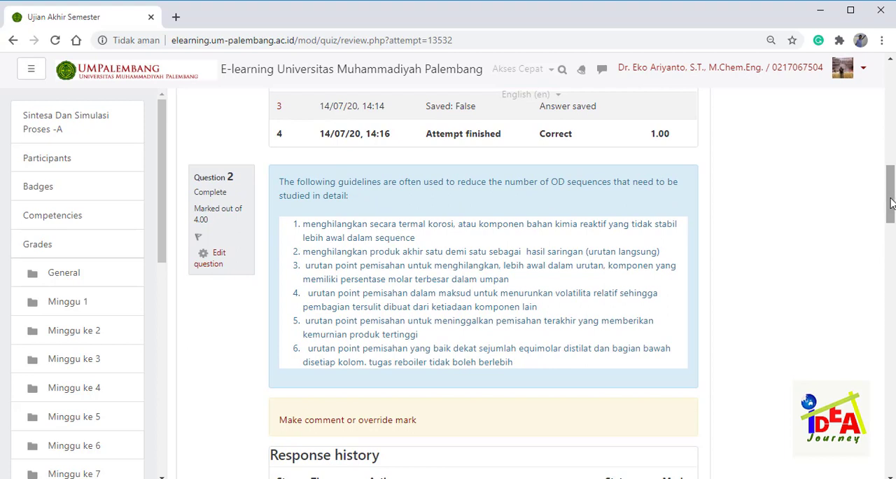
{"action": "left_click_drag", "start_coordinate": [891, 198], "coordinate": [891, 201]}
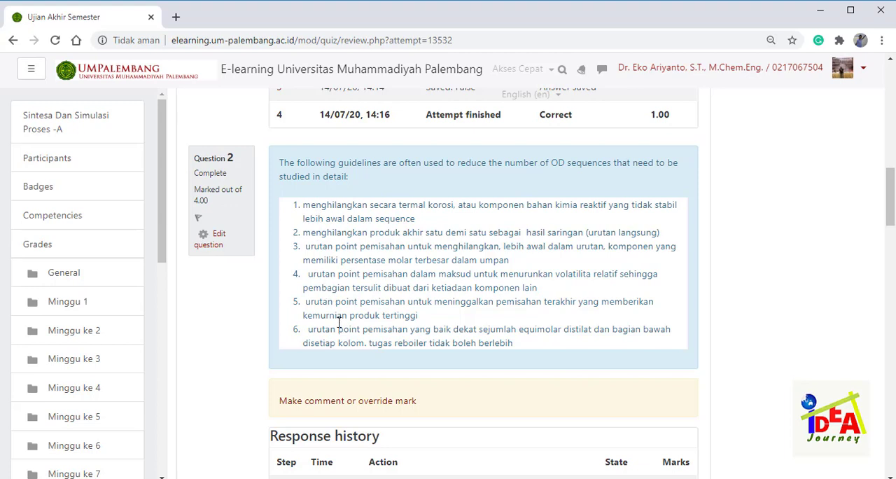
{"action": "scroll", "coordinate": [892, 203], "scroll_direction": "down", "scroll_amount": 1}
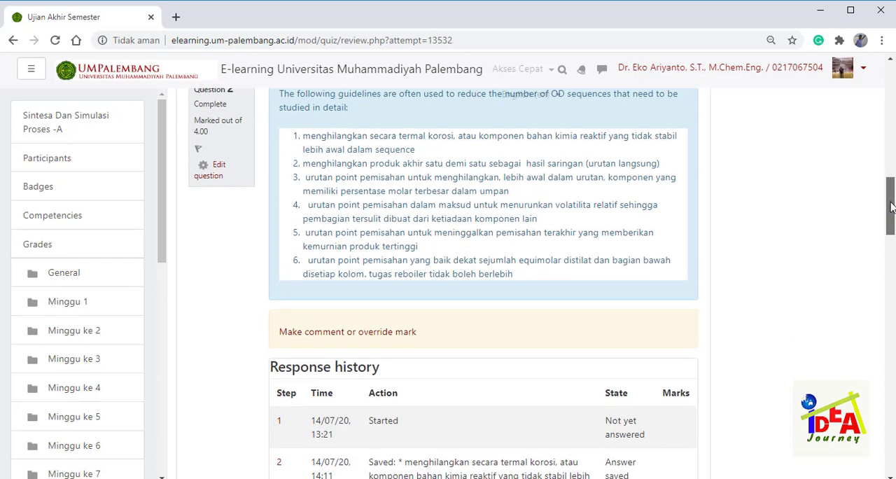
{"action": "left_click_drag", "start_coordinate": [892, 204], "coordinate": [892, 231]}
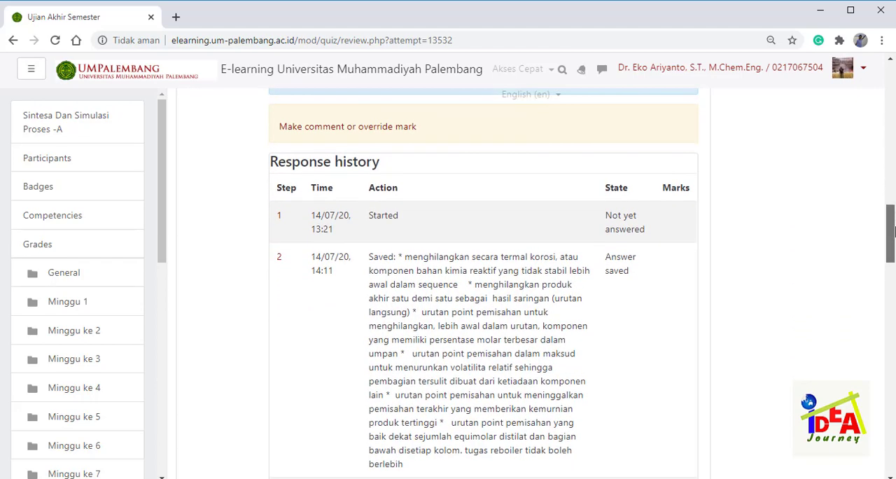
{"action": "scroll", "coordinate": [892, 231], "scroll_direction": "up", "scroll_amount": 4}
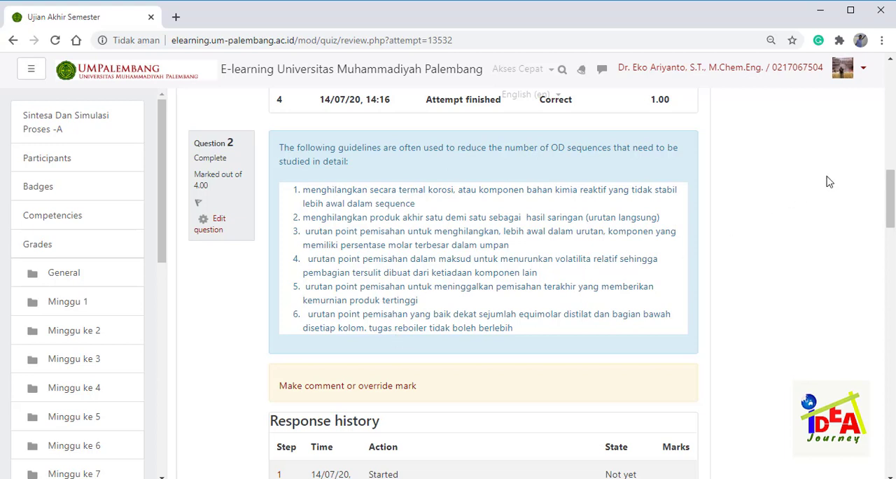
{"action": "mouse_move", "coordinate": [891, 185]}
{"action": "left_mouse_down"}
{"action": "mouse_move", "coordinate": [892, 270]}
{"action": "mouse_move", "coordinate": [891, 192]}
{"action": "left_mouse_up"}
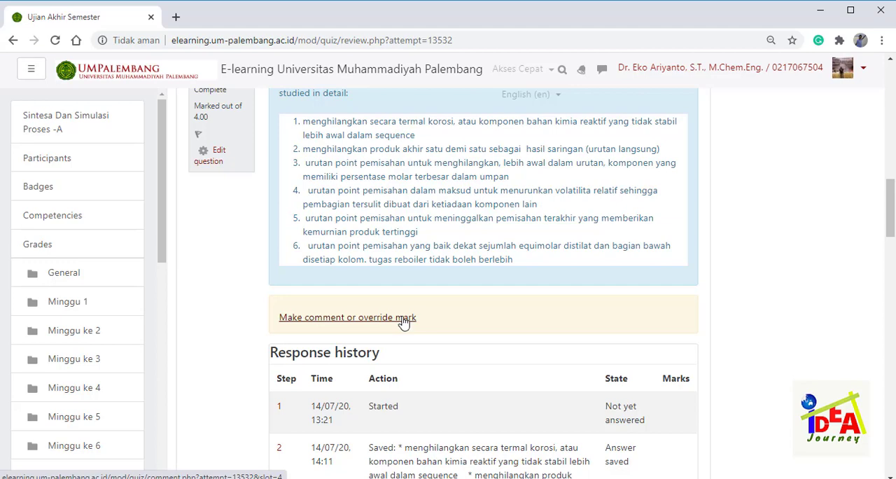
- Open manual grading for essay question 2 and enter the comment "Jawaban anda benar"
{"action": "left_click", "coordinate": [403, 319]}
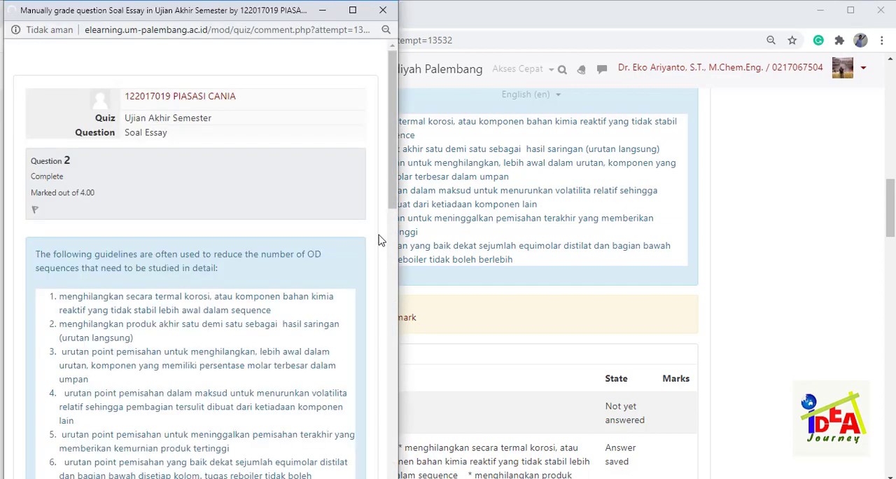
{"action": "mouse_move", "coordinate": [392, 158]}
{"action": "left_mouse_down"}
{"action": "mouse_move", "coordinate": [393, 175]}
{"action": "mouse_move", "coordinate": [392, 156]}
{"action": "left_mouse_up"}
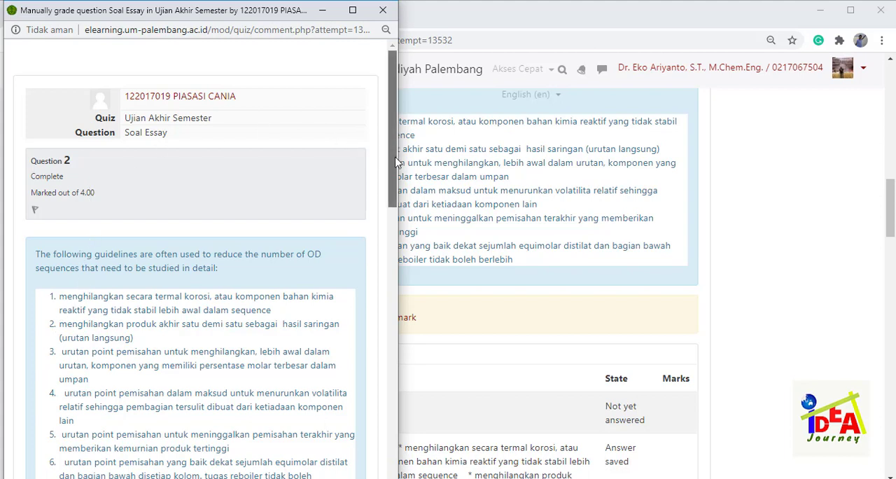
{"action": "left_click_drag", "start_coordinate": [392, 161], "coordinate": [378, 202]}
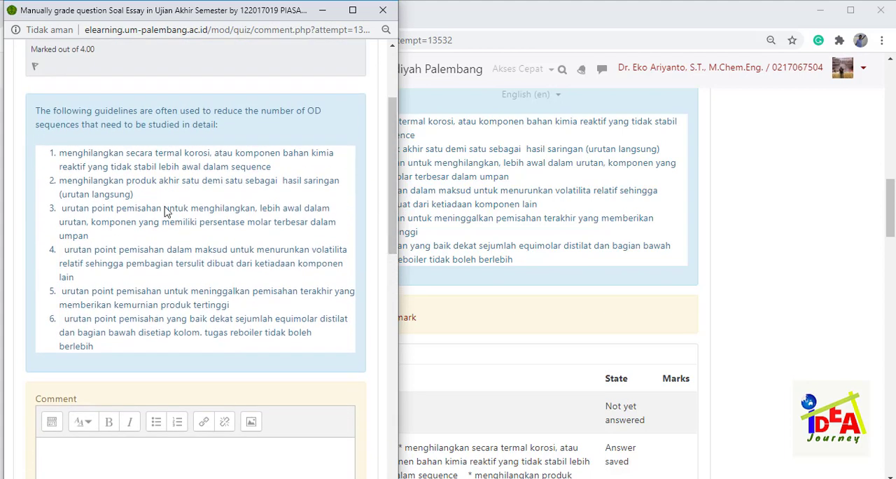
{"action": "left_click_drag", "start_coordinate": [392, 159], "coordinate": [394, 190]}
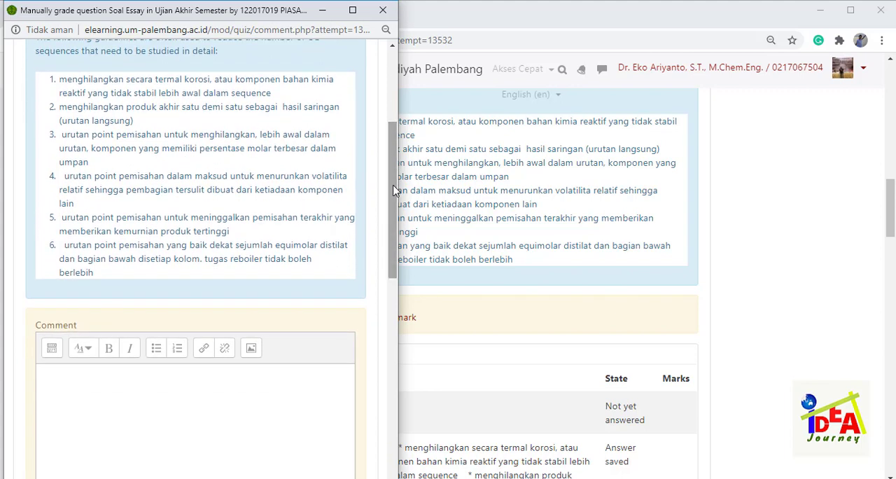
{"action": "left_click", "coordinate": [180, 374]}
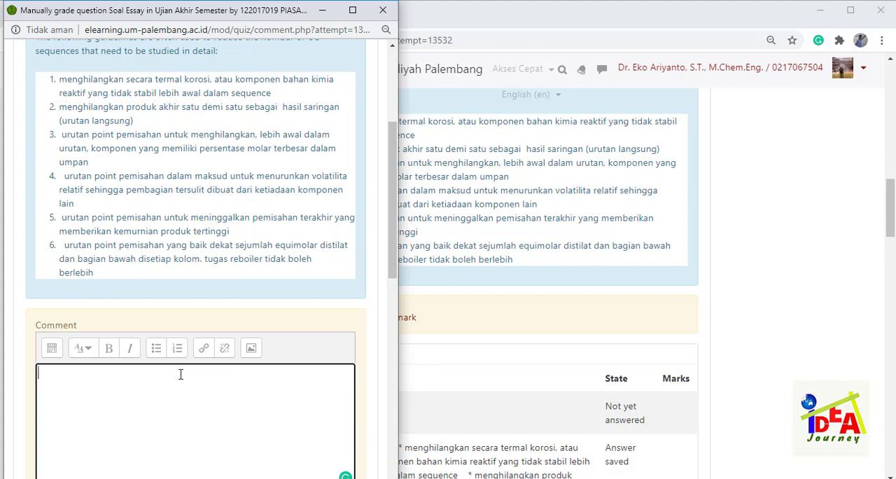
{"action": "type", "text": "Jawaban anda benar"}
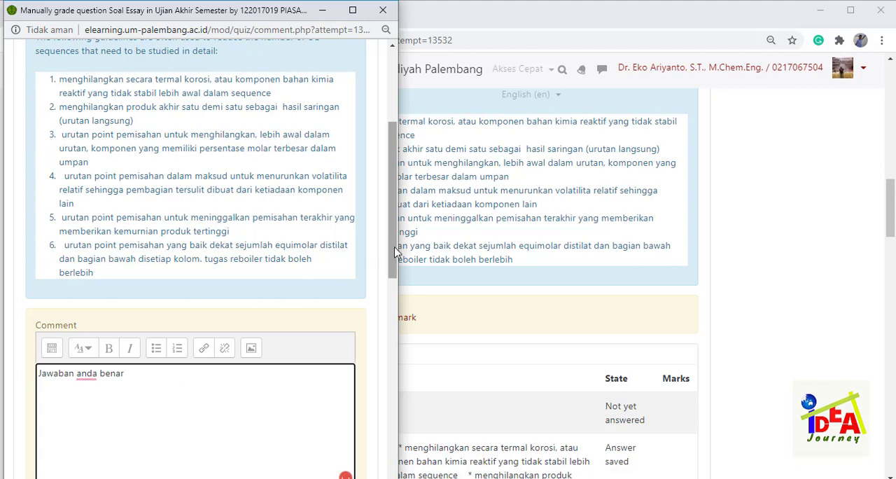
{"action": "left_click_drag", "start_coordinate": [392, 253], "coordinate": [398, 303]}
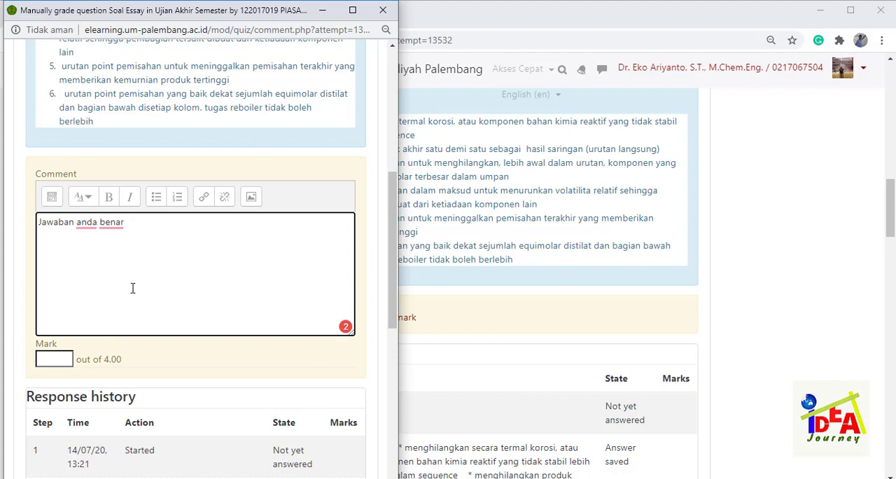
- Set the mark for essay question 2 to 4 out of 4.00 and save the grading
{"action": "left_click", "coordinate": [62, 357]}
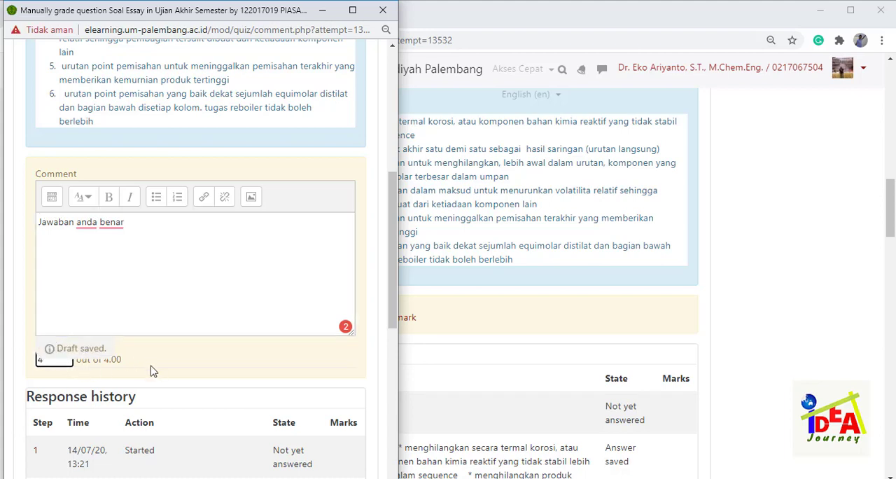
{"action": "left_click_drag", "start_coordinate": [394, 310], "coordinate": [394, 478]}
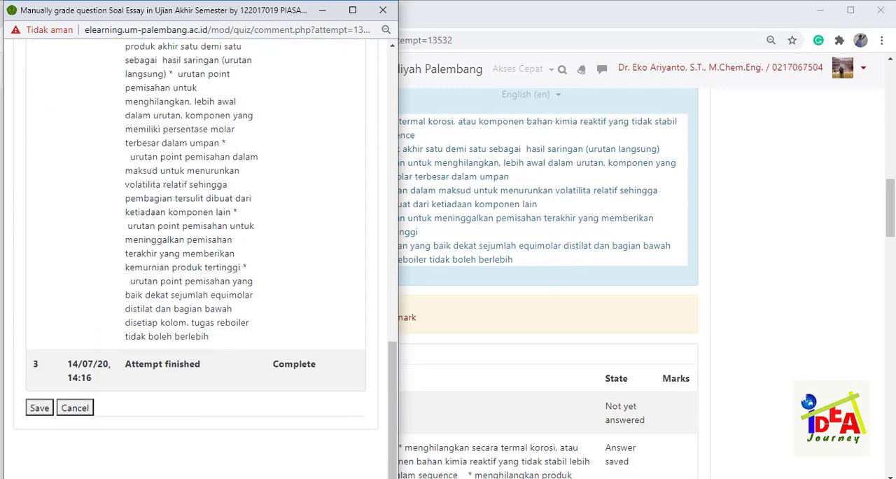
{"action": "left_click", "coordinate": [39, 409]}
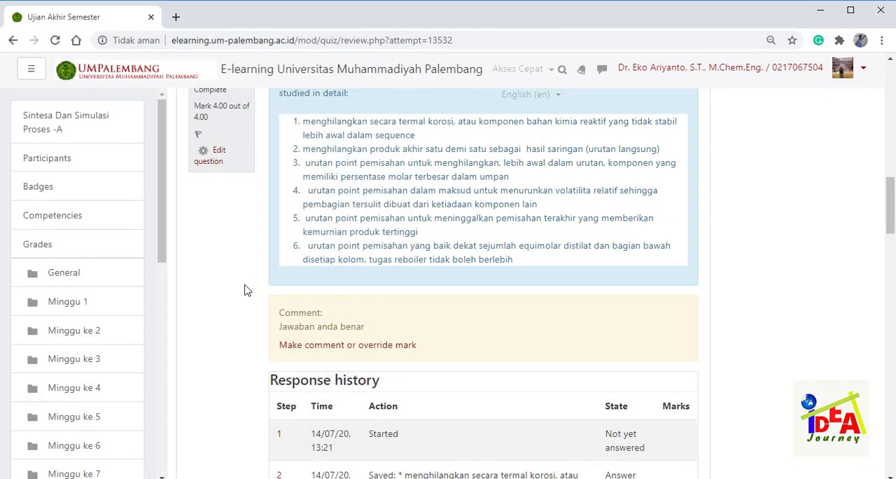
- Open manual grading for essay question 3 of the same attempt and read the student's answer on the purification process mechanism
{"action": "scroll", "coordinate": [247, 290], "scroll_direction": "down", "scroll_amount": 6}
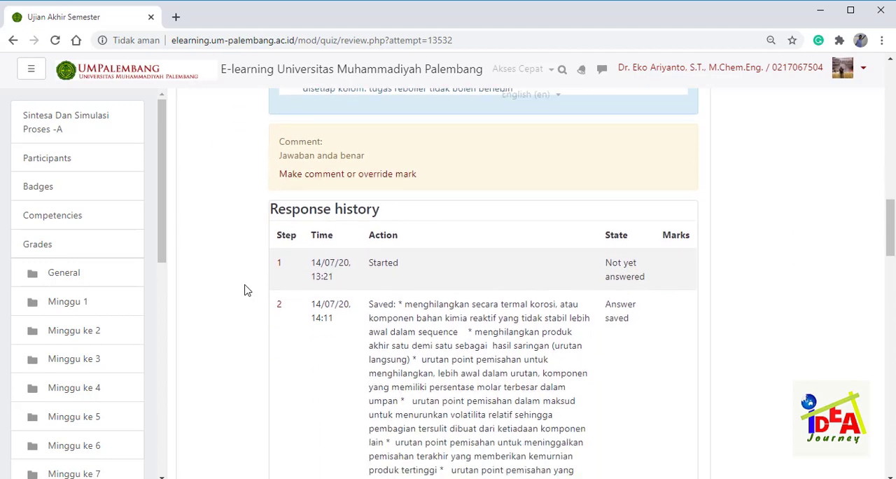
{"action": "scroll", "coordinate": [246, 290], "scroll_direction": "down", "scroll_amount": 4}
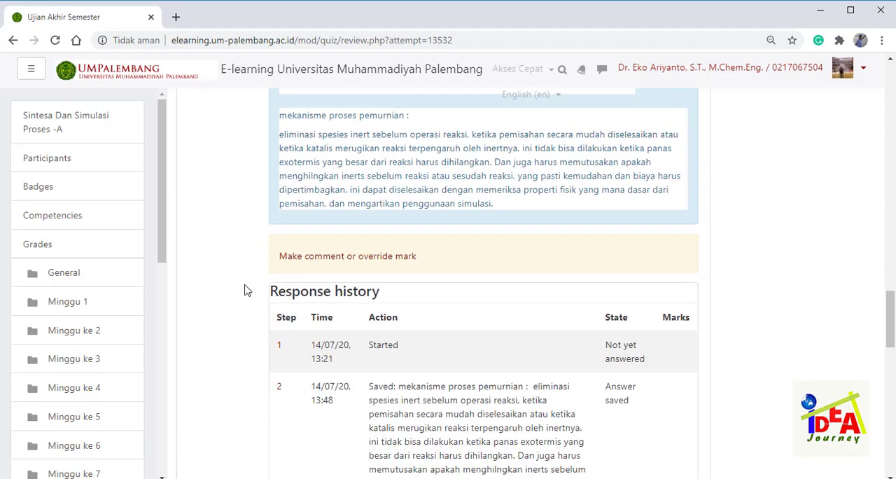
{"action": "scroll", "coordinate": [246, 290], "scroll_direction": "up", "scroll_amount": 3}
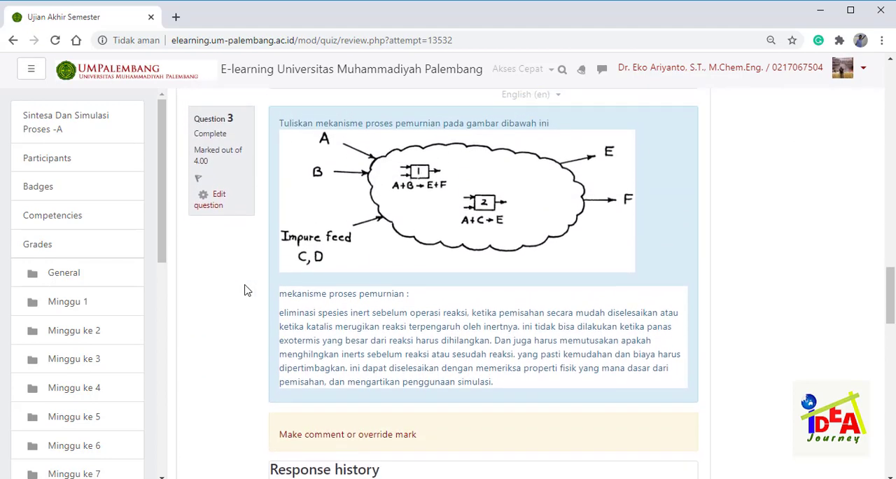
{"action": "scroll", "coordinate": [247, 290], "scroll_direction": "down", "scroll_amount": 3}
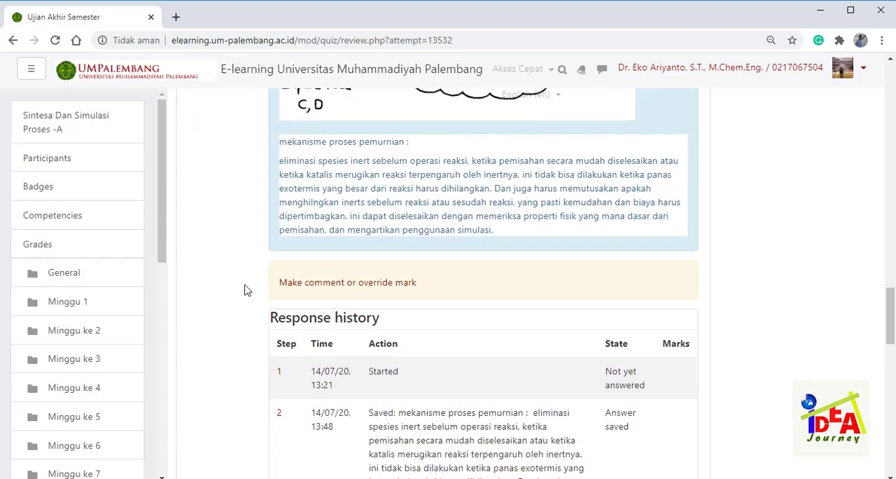
{"action": "scroll", "coordinate": [247, 290], "scroll_direction": "down", "scroll_amount": 5}
{"action": "scroll", "coordinate": [246, 290], "scroll_direction": "up", "scroll_amount": 1}
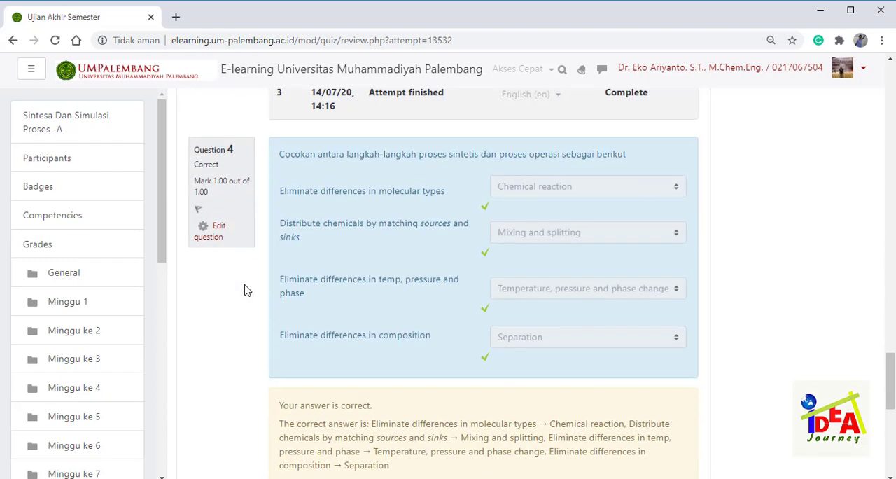
{"action": "scroll", "coordinate": [246, 290], "scroll_direction": "up", "scroll_amount": 4}
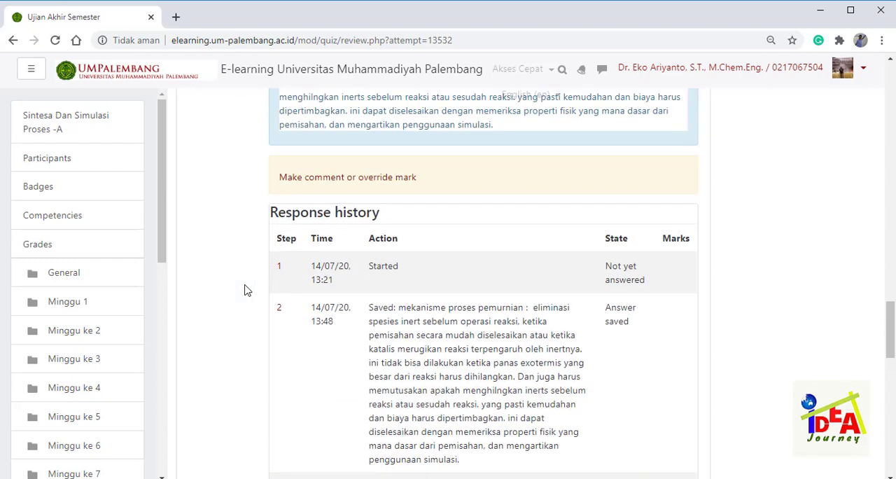
{"action": "left_click", "coordinate": [360, 178]}
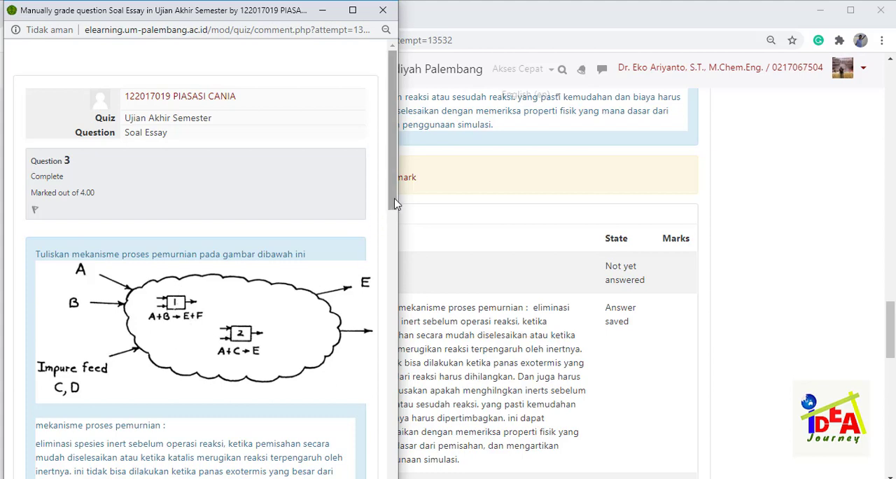
{"action": "left_click_drag", "start_coordinate": [395, 203], "coordinate": [394, 262]}
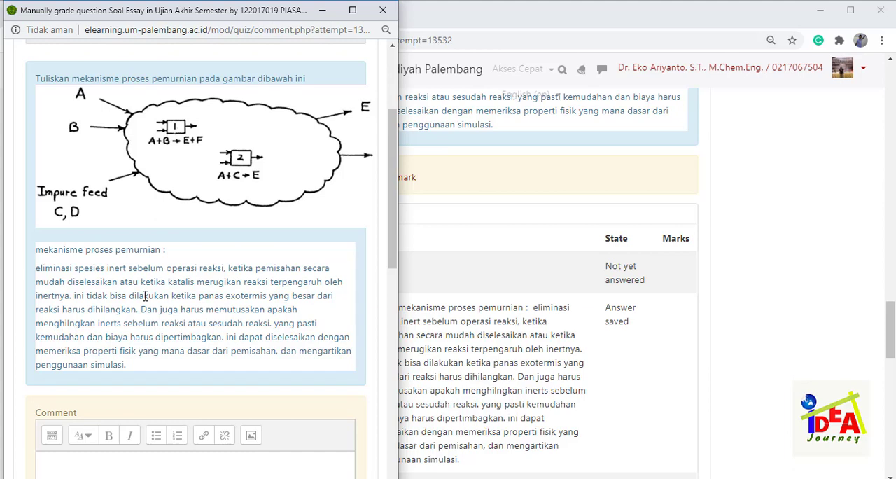
{"action": "left_click_drag", "start_coordinate": [392, 251], "coordinate": [392, 303]}
- Enter the two-line comment "Jawaban tidak tepat." and "seharus menceritakan bagaimana proses pemisahan inert atau pengotor" for question 3
{"action": "left_click", "coordinate": [315, 328]}
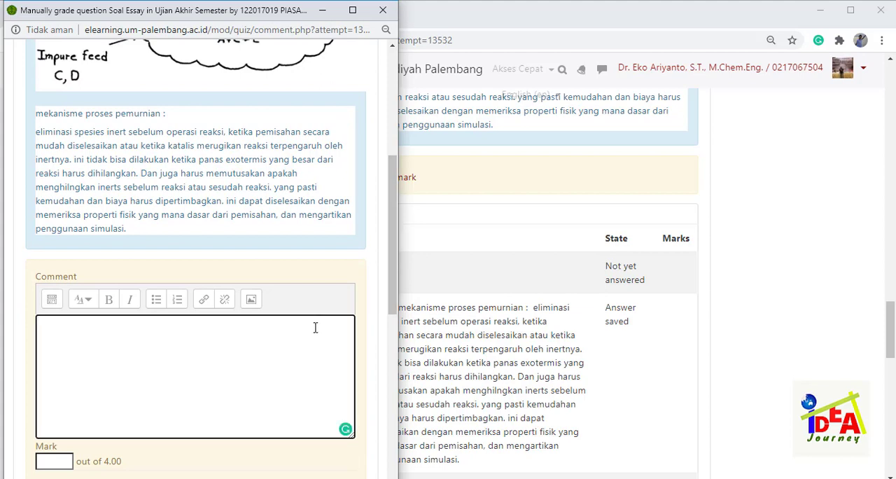
{"action": "type", "text": "Jawaban"}
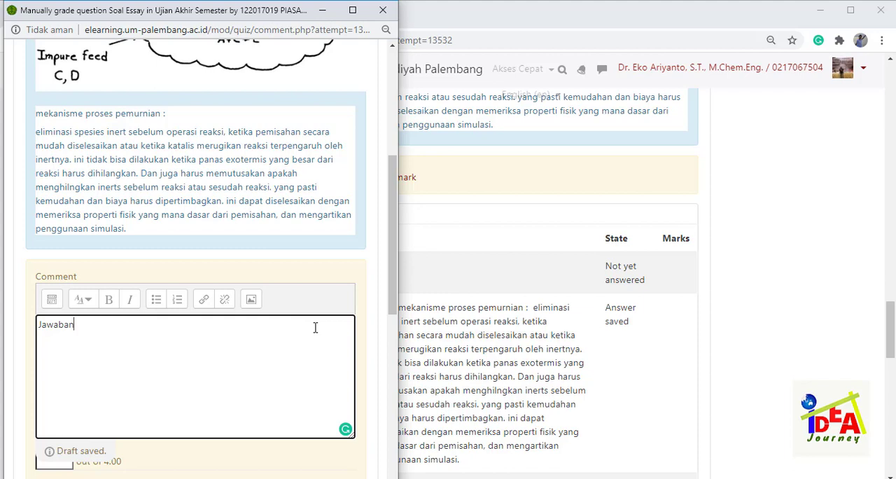
{"action": "type", "text": " tidak tepat."}
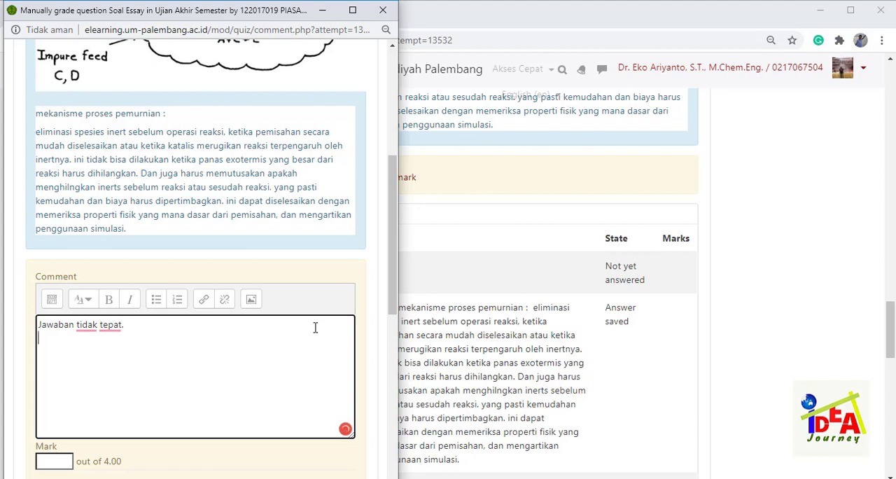
{"action": "type", "text": "seharus menceritakan bagaimana proses"}
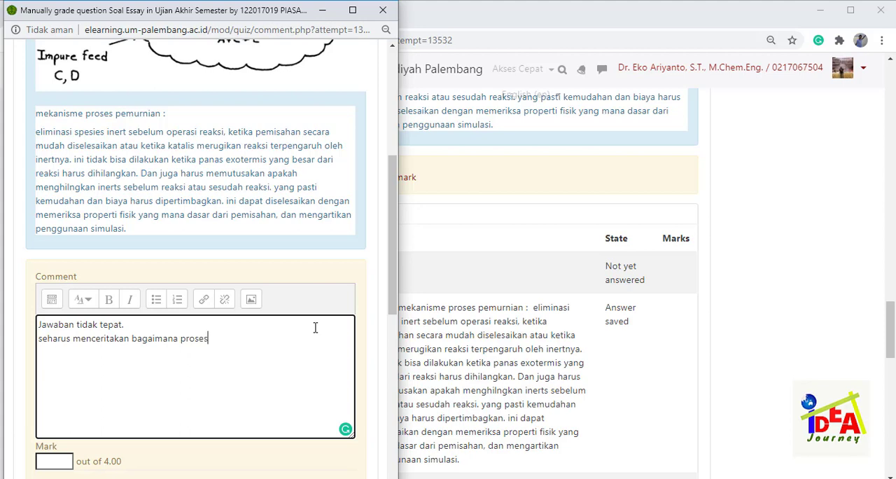
{"action": "type", "text": "pemisahan inert"}
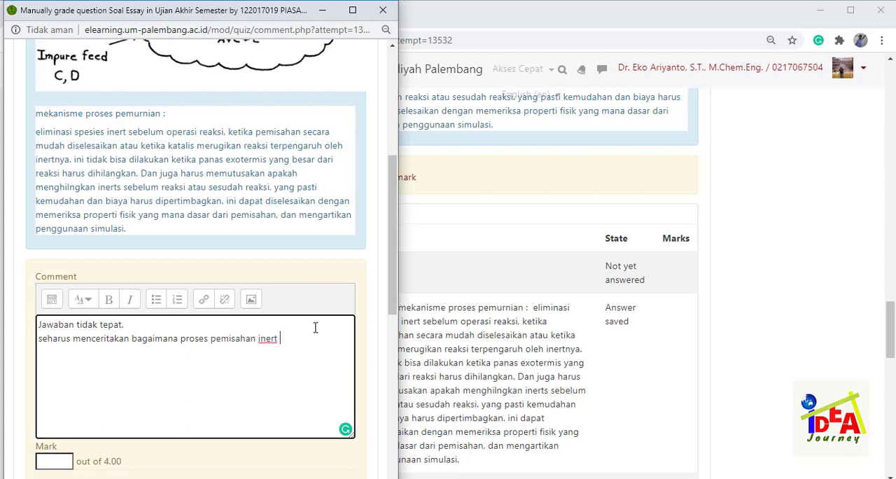
{"action": "type", "text": " atau pengotor"}
- Set the mark for question 3 to 1 out of 4.00, save the grading and close the grading window
{"action": "left_click", "coordinate": [69, 462]}
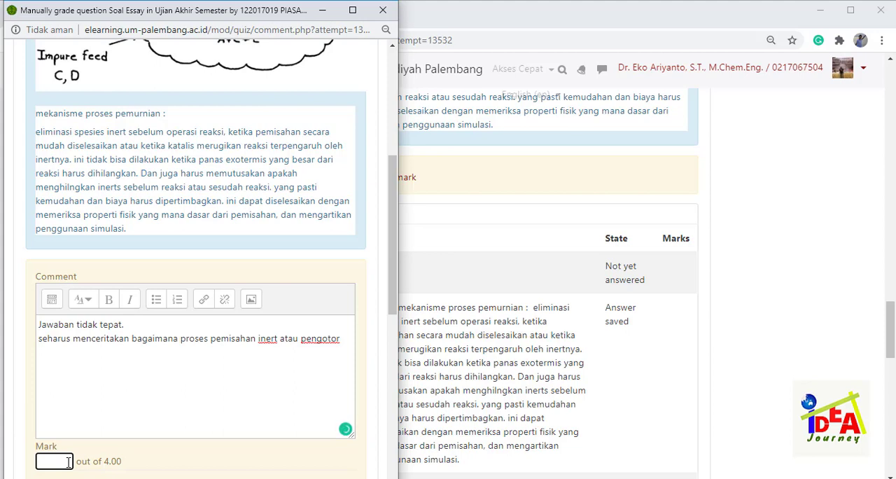
{"action": "type", "text": "1"}
{"action": "left_click_drag", "start_coordinate": [391, 294], "coordinate": [395, 427]}
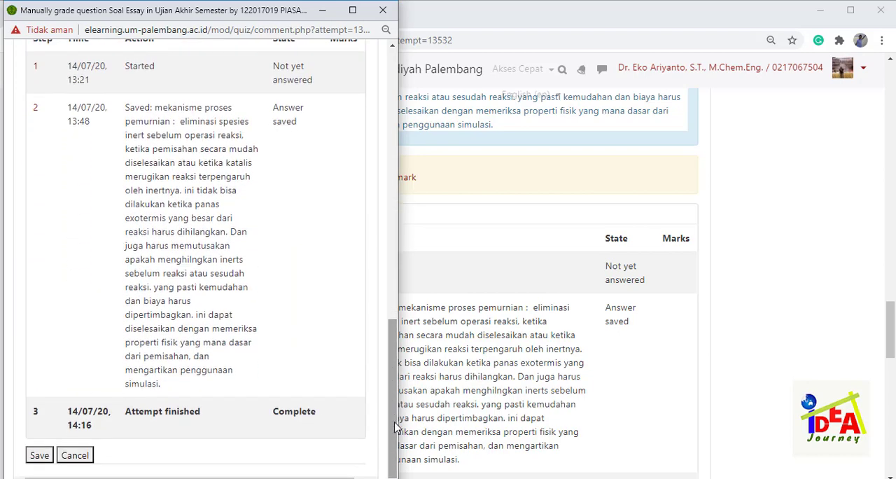
{"action": "left_click", "coordinate": [40, 456]}
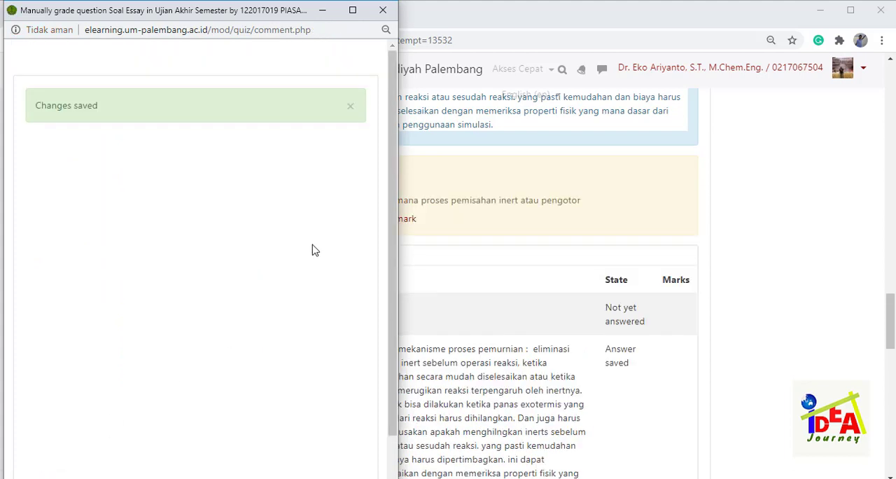
{"action": "left_click", "coordinate": [383, 10]}
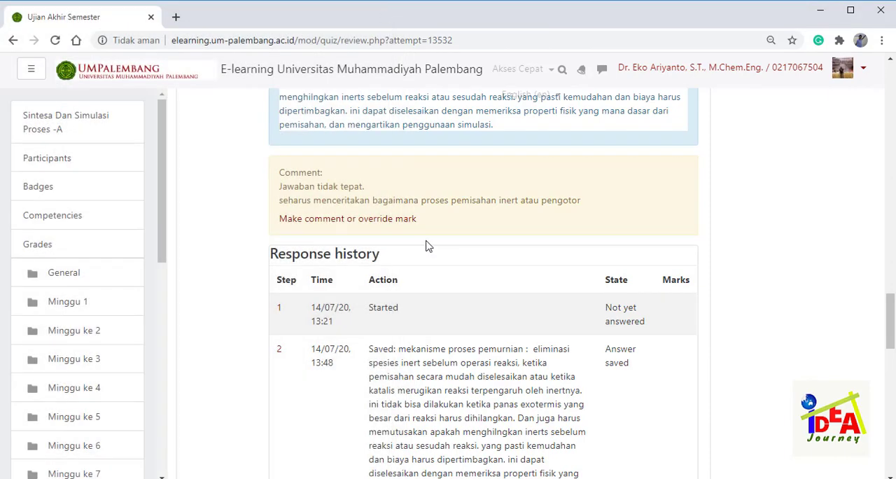
- Examine the matching answers and response history of question 4 and finish the review of this attempt
{"action": "left_click_drag", "start_coordinate": [891, 320], "coordinate": [893, 382]}
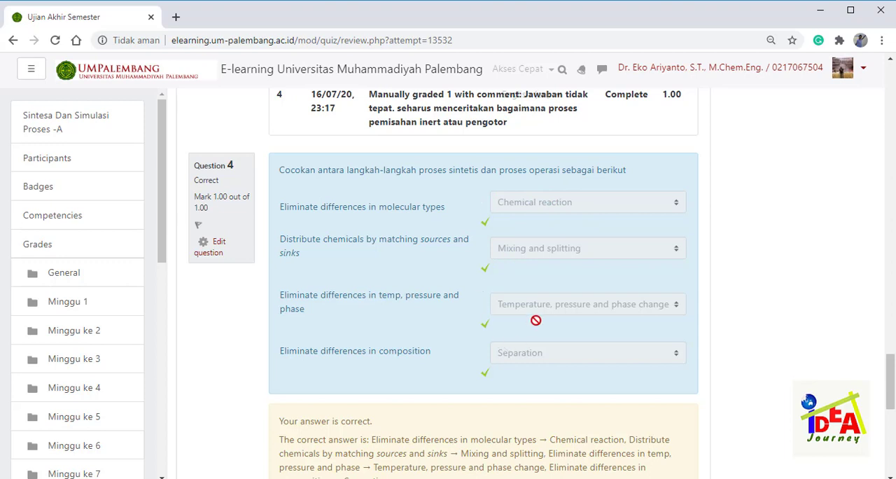
{"action": "scroll", "coordinate": [893, 385], "scroll_direction": "down", "scroll_amount": 3}
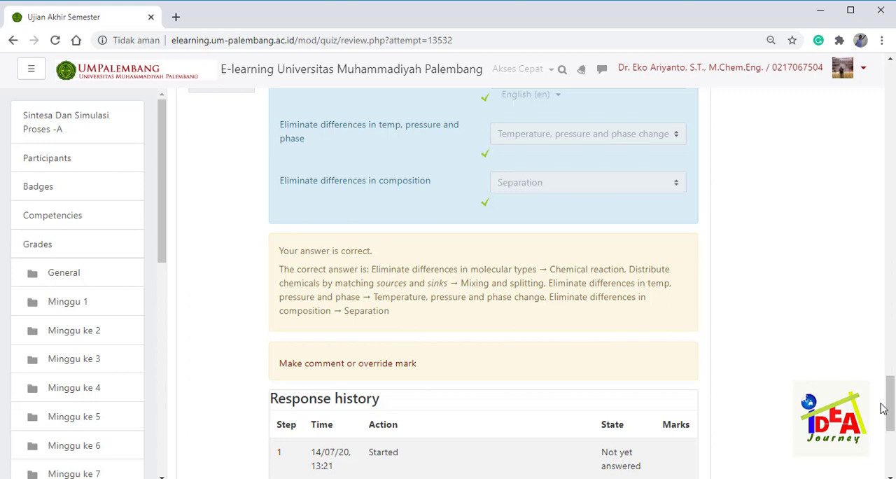
{"action": "left_click_drag", "start_coordinate": [892, 410], "coordinate": [892, 441]}
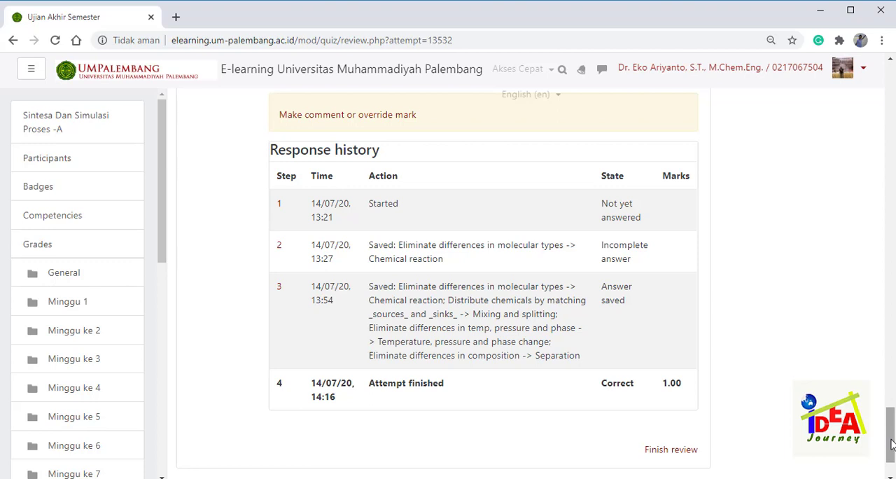
{"action": "left_click_drag", "start_coordinate": [891, 443], "coordinate": [892, 449]}
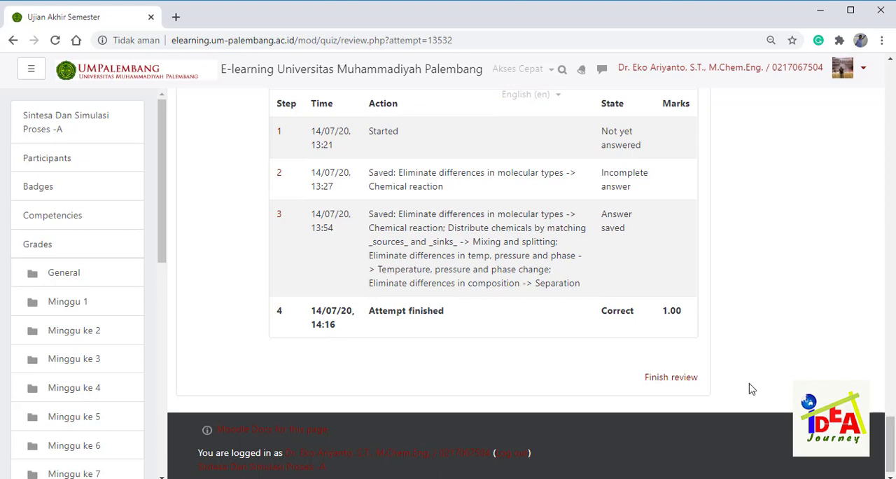
{"action": "left_click", "coordinate": [671, 377]}
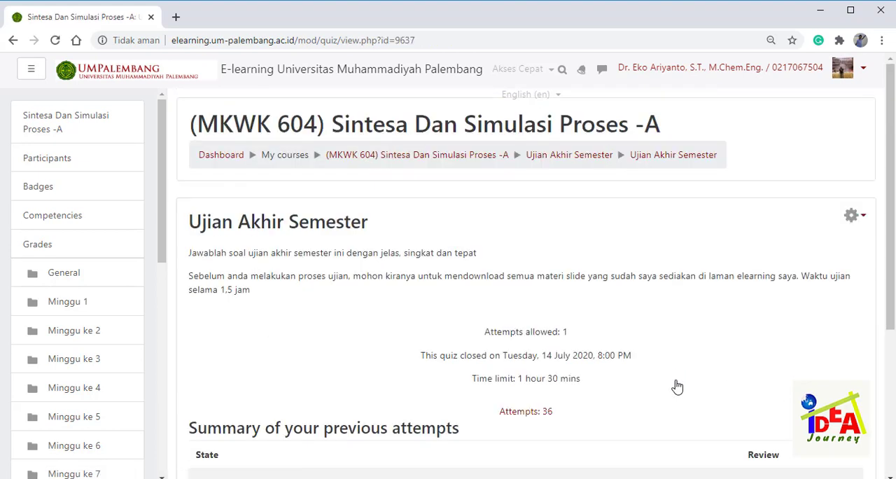
- Open the attempts report of the Ujian Akhir Semester quiz again and show the table of student attempts
{"action": "left_click_drag", "start_coordinate": [892, 252], "coordinate": [895, 388]}
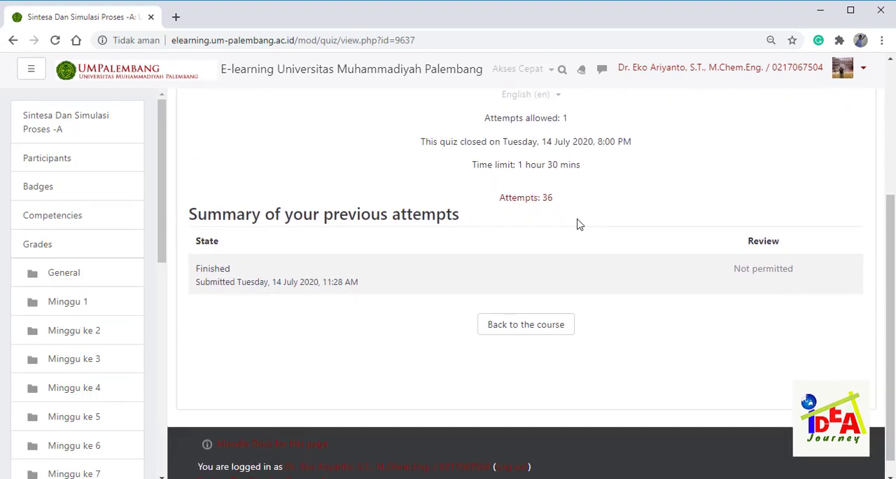
{"action": "left_click", "coordinate": [540, 202]}
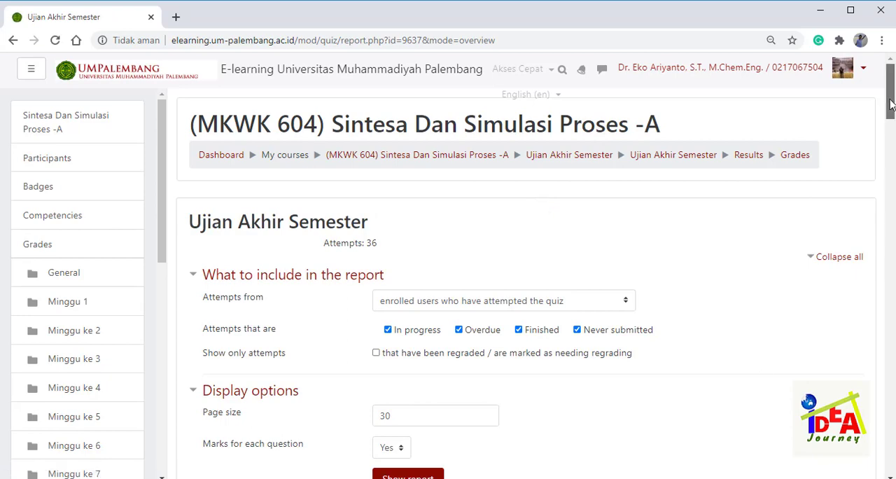
{"action": "left_click_drag", "start_coordinate": [892, 104], "coordinate": [891, 169]}
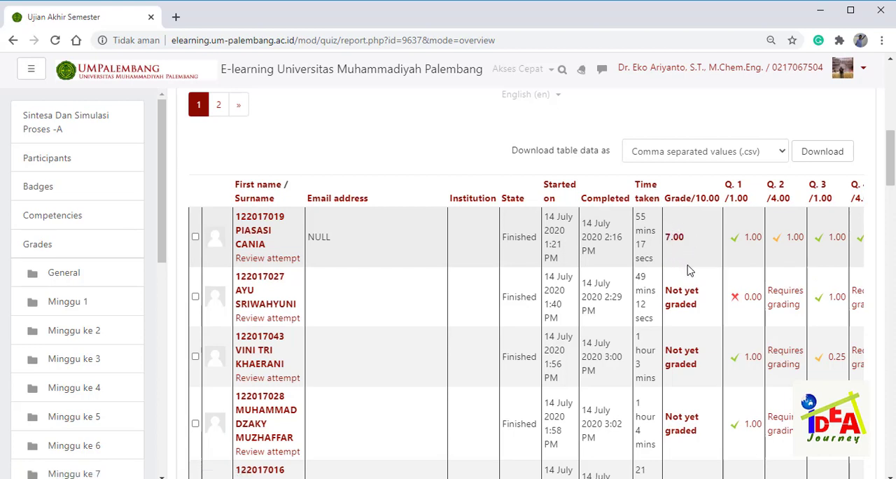
- Open the second listed student's attempt for review and bring up manual grading for its essay question 3
{"action": "left_click", "coordinate": [283, 320]}
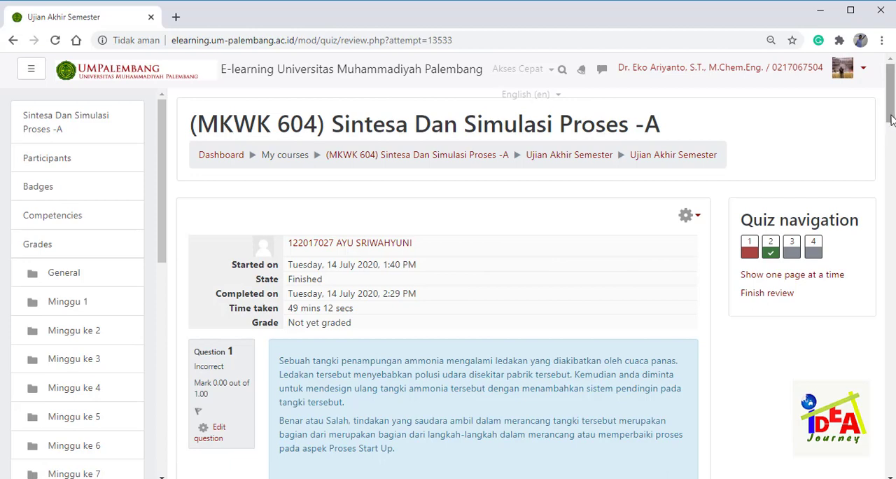
{"action": "mouse_move", "coordinate": [892, 120]}
{"action": "left_mouse_down"}
{"action": "mouse_move", "coordinate": [891, 168]}
{"action": "mouse_move", "coordinate": [892, 132]}
{"action": "left_mouse_up"}
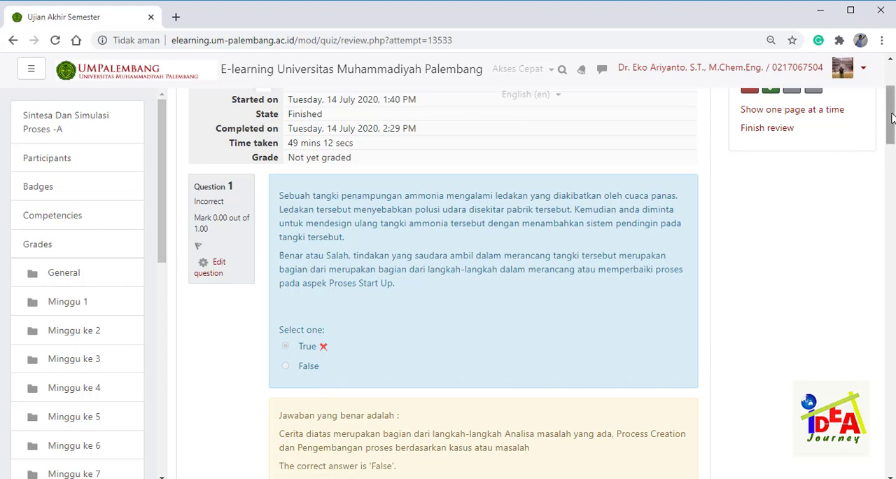
{"action": "left_click_drag", "start_coordinate": [892, 119], "coordinate": [894, 140]}
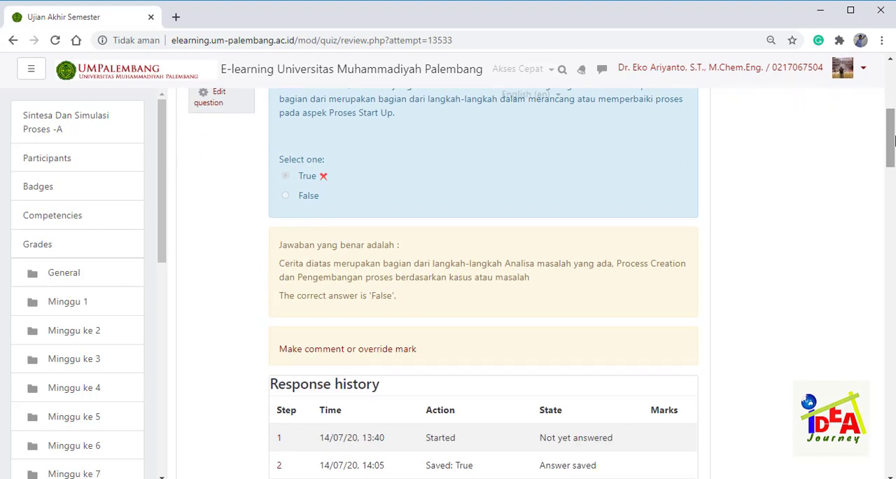
{"action": "left_click_drag", "start_coordinate": [891, 142], "coordinate": [893, 151]}
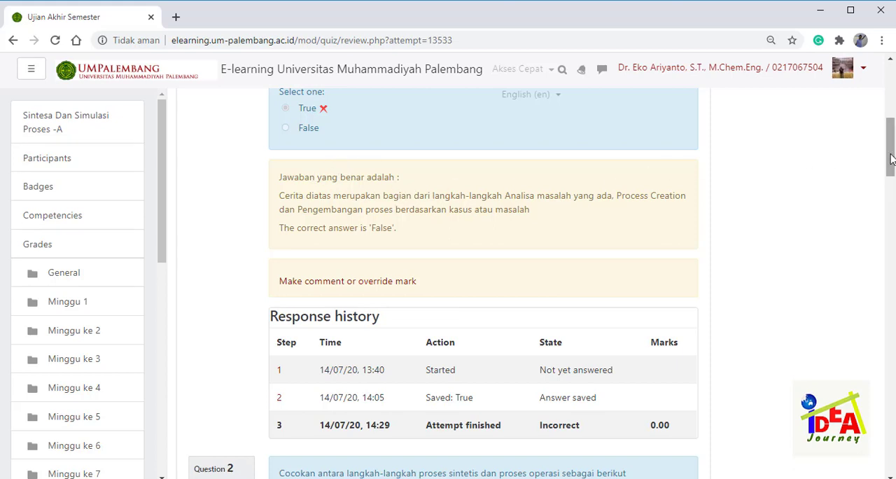
{"action": "left_click_drag", "start_coordinate": [892, 159], "coordinate": [892, 289]}
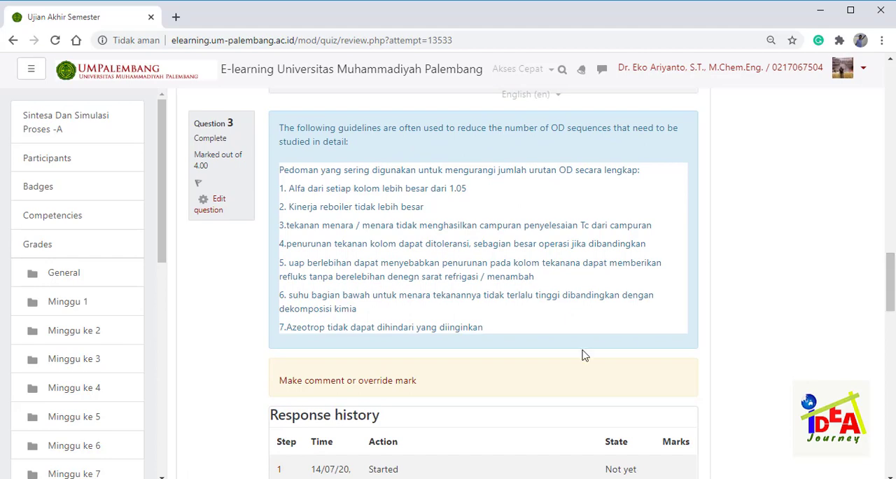
{"action": "left_click", "coordinate": [406, 381]}
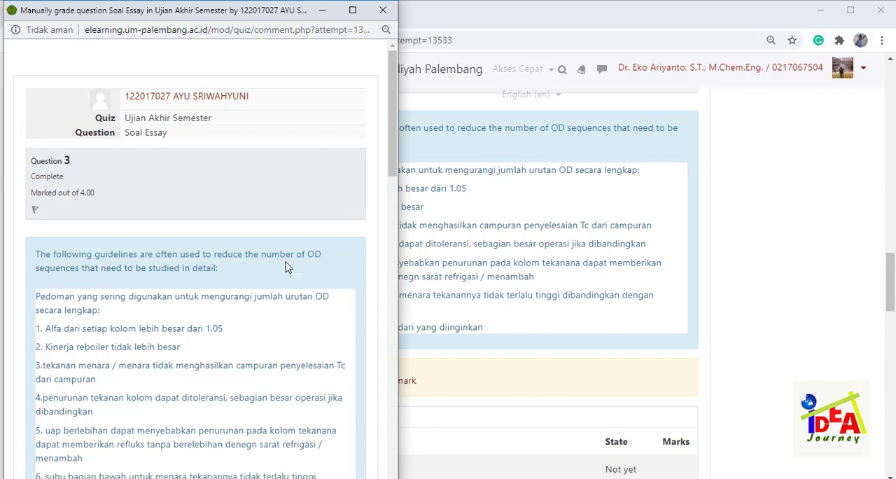
{"action": "left_click_drag", "start_coordinate": [392, 176], "coordinate": [403, 211]}
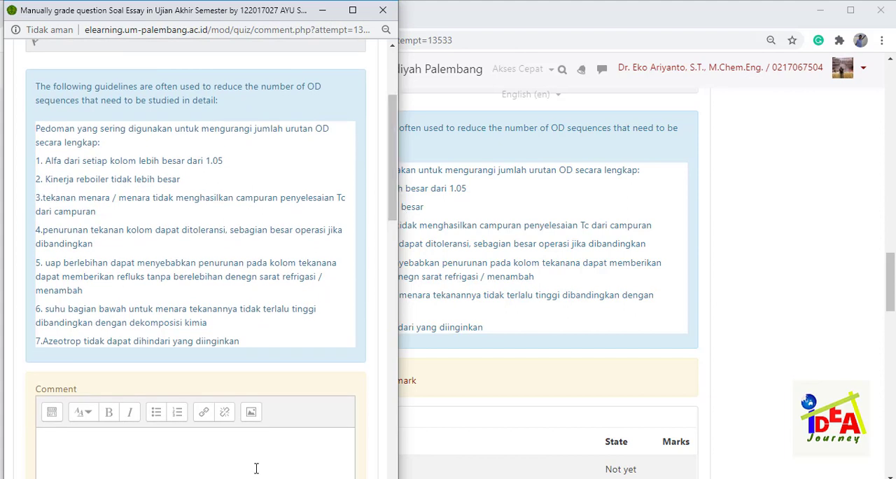
- Enter the comment "Jawaban tidak tepat." for the essay answer to question 3
{"action": "left_click", "coordinate": [240, 446]}
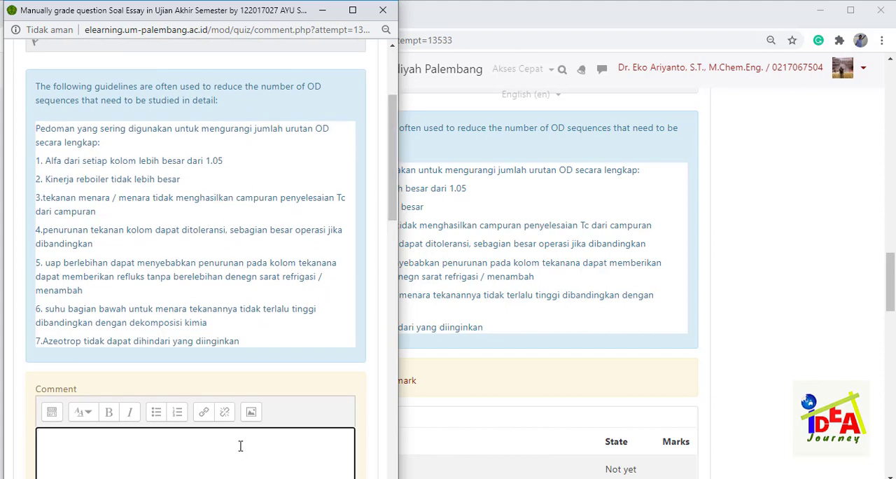
{"action": "type", "text": "Jawaban tidak tepat."}
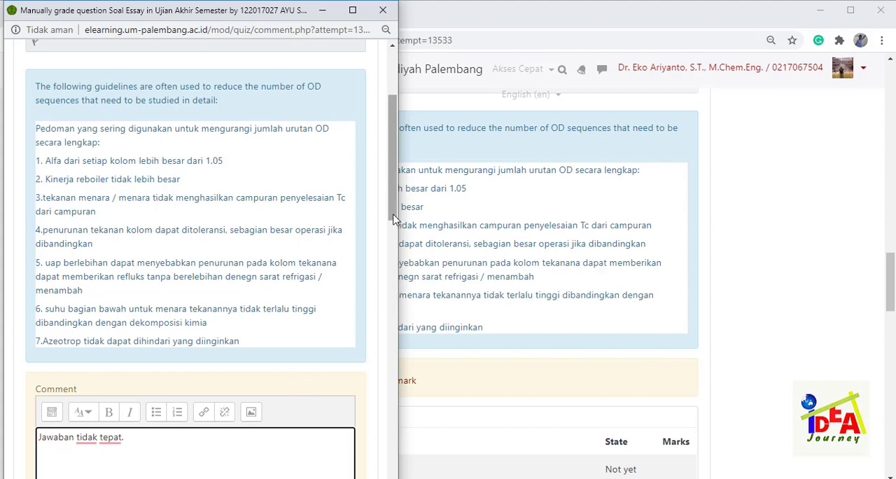
{"action": "type", "text": "seharusnya"}
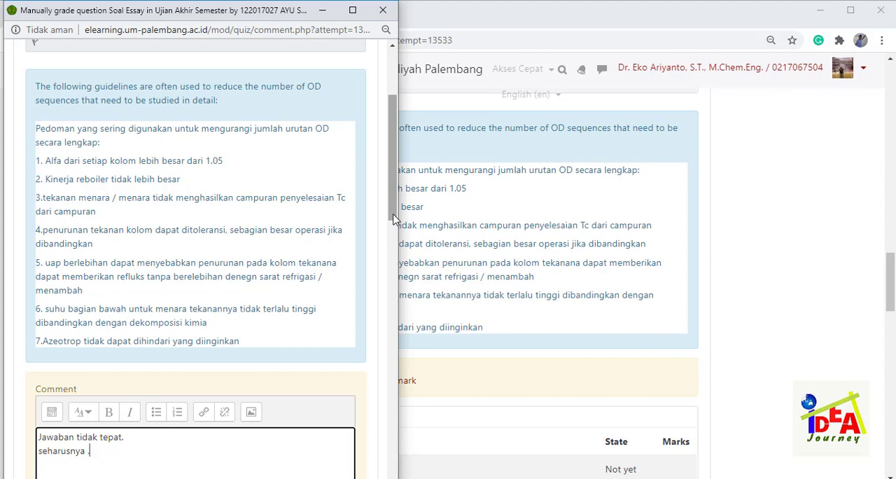
{"action": "key", "text": "BackSpace"}
{"action": "key", "text": "BackSpace"}
{"action": "key", "text": "BackSpace"}
{"action": "key", "text": "BackSpace"}
{"action": "key", "text": "BackSpace"}
{"action": "key", "text": "BackSpace"}
{"action": "key", "text": "BackSpace"}
{"action": "key", "text": "BackSpace"}
{"action": "key", "text": "BackSpace"}
{"action": "key", "text": "BackSpace"}
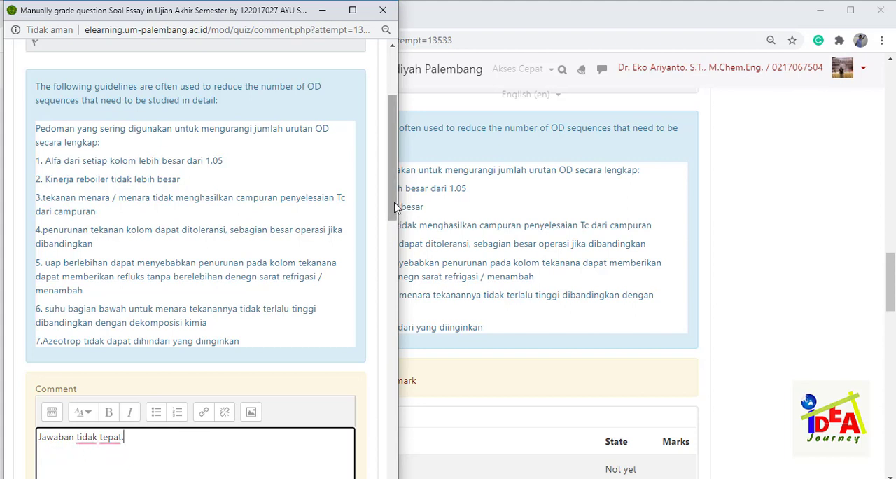
- Give question 3 a mark of 1 out of 4.00 and save the manual grading
{"action": "left_click_drag", "start_coordinate": [393, 219], "coordinate": [398, 278]}
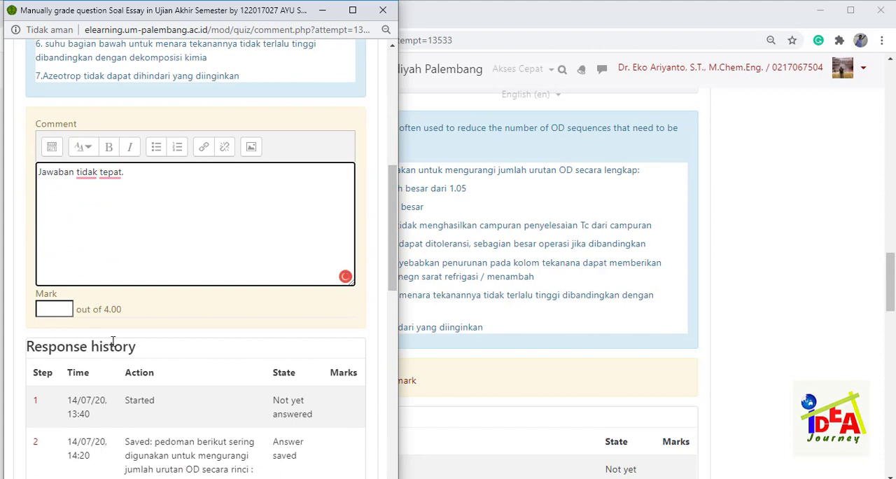
{"action": "left_click", "coordinate": [64, 309]}
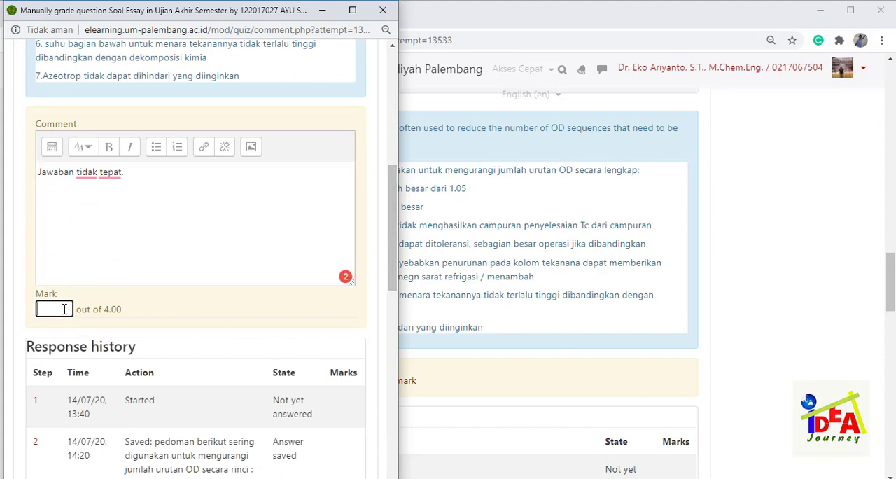
{"action": "type", "text": "1"}
{"action": "left_click_drag", "start_coordinate": [392, 259], "coordinate": [394, 459]}
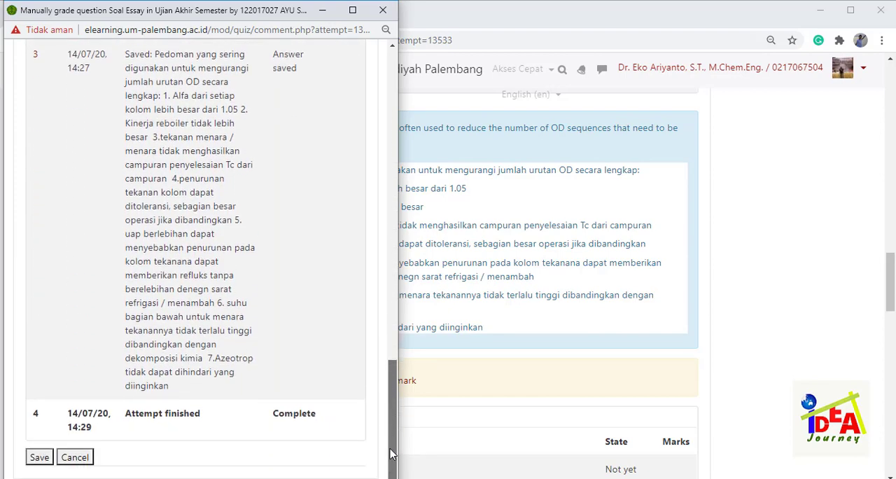
{"action": "left_click", "coordinate": [35, 462]}
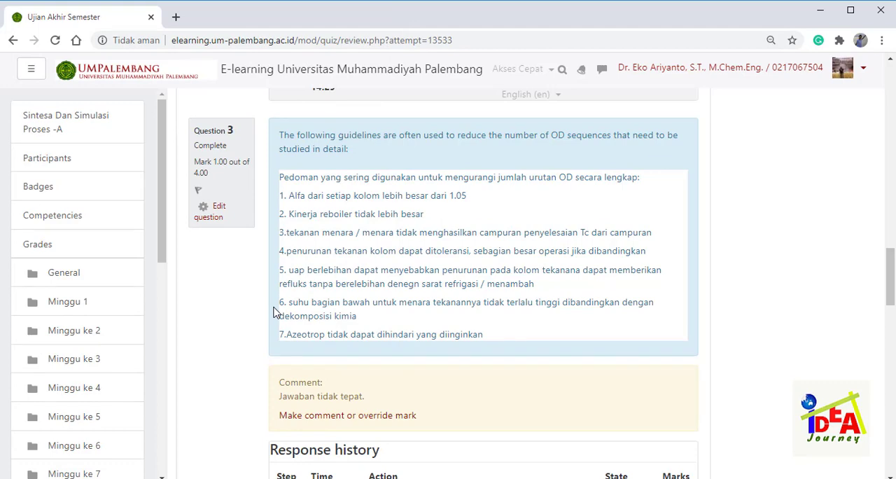
- Go to essay question 4 about the purification mechanism in the same attempt and bring up its manual grading
{"action": "scroll", "coordinate": [276, 312], "scroll_direction": "down", "scroll_amount": 5}
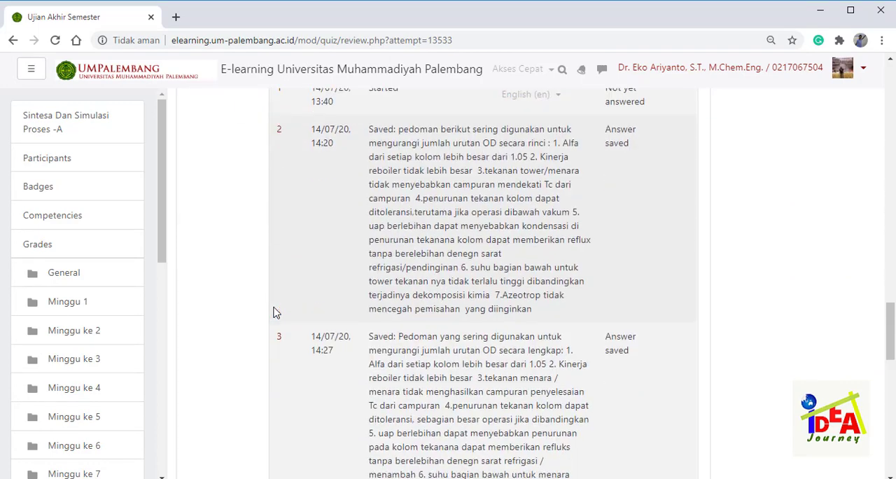
{"action": "scroll", "coordinate": [275, 313], "scroll_direction": "down", "scroll_amount": 5}
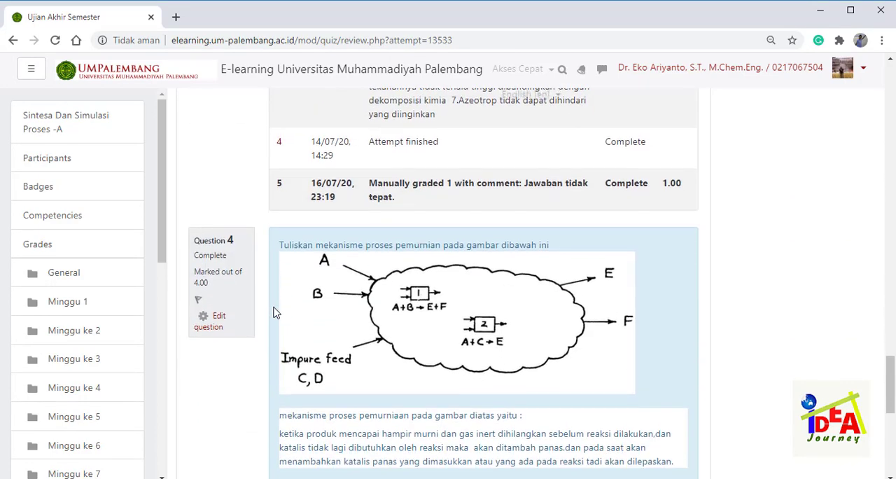
{"action": "scroll", "coordinate": [275, 312], "scroll_direction": "down", "scroll_amount": 3}
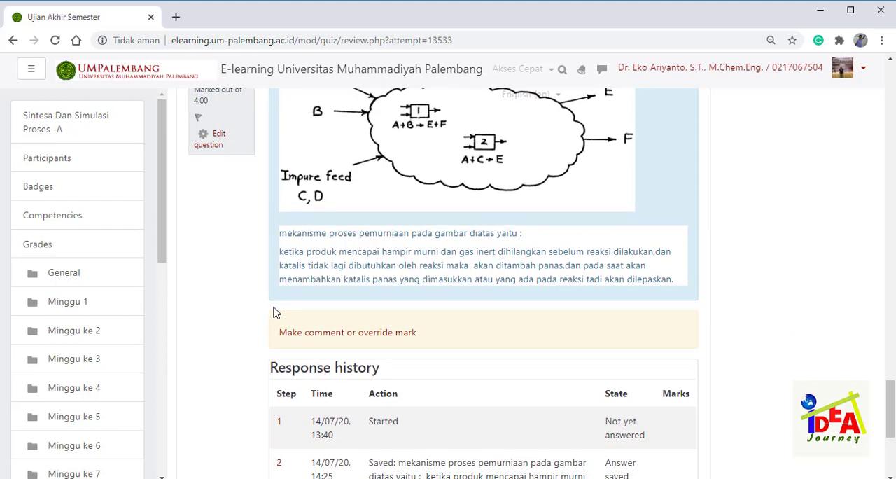
{"action": "left_click", "coordinate": [306, 334]}
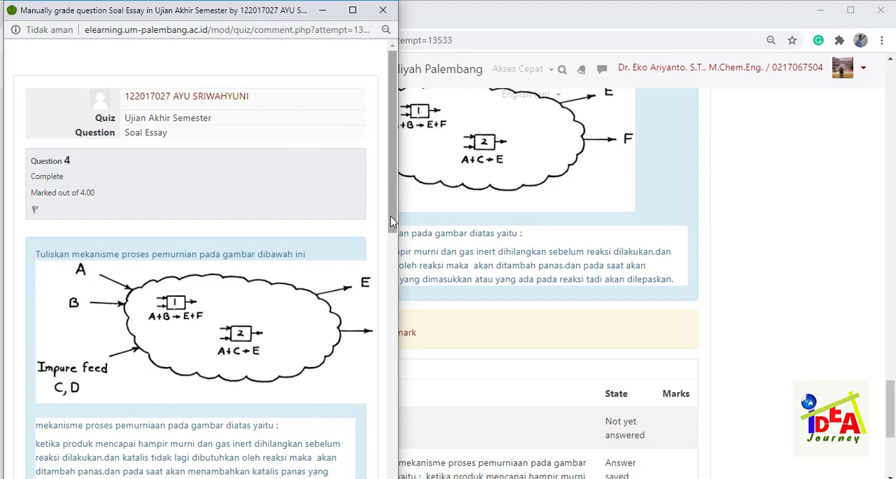
- Enter the comment "Jawaban kurang tepat." for question 4 and reread the question's diagram and answer
{"action": "left_click_drag", "start_coordinate": [394, 224], "coordinate": [396, 329]}
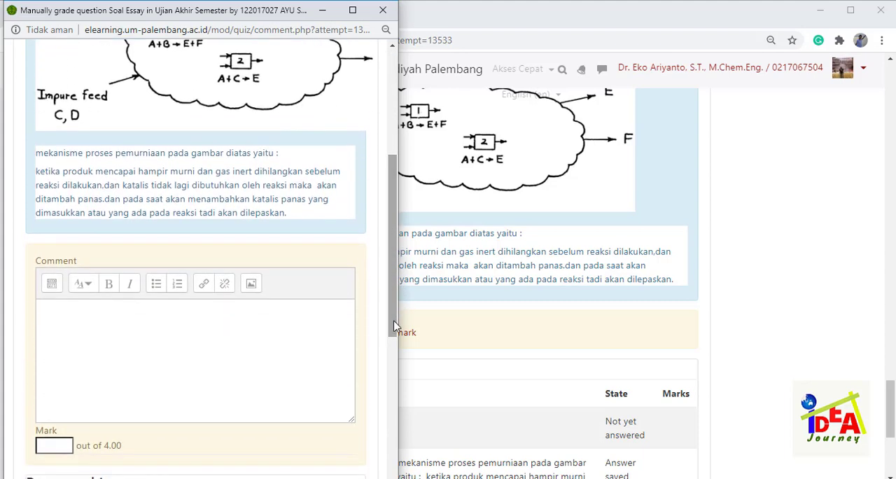
{"action": "left_click", "coordinate": [281, 329]}
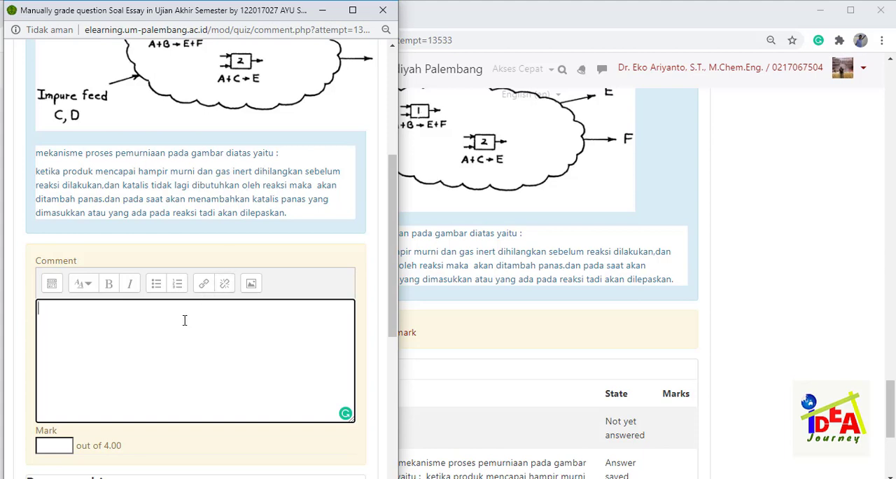
{"action": "type", "text": "waban kurang "}
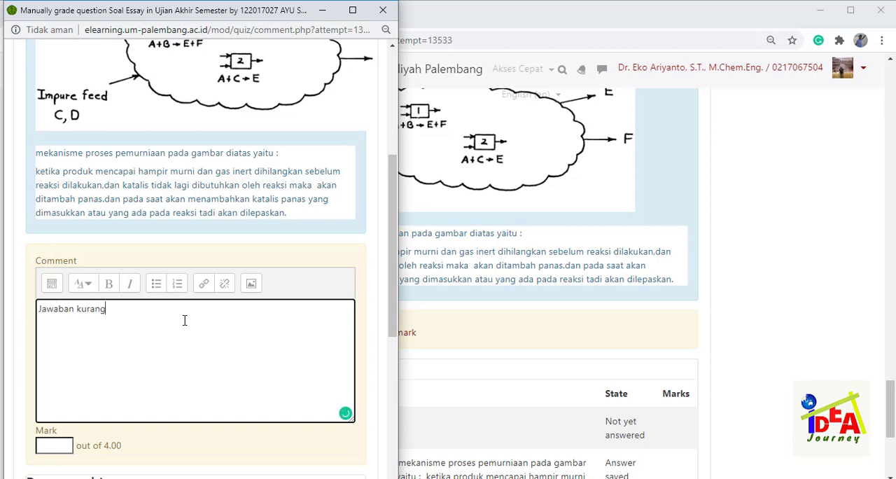
{"action": "type", "text": "tepat."}
{"action": "left_click_drag", "start_coordinate": [393, 235], "coordinate": [389, 193]}
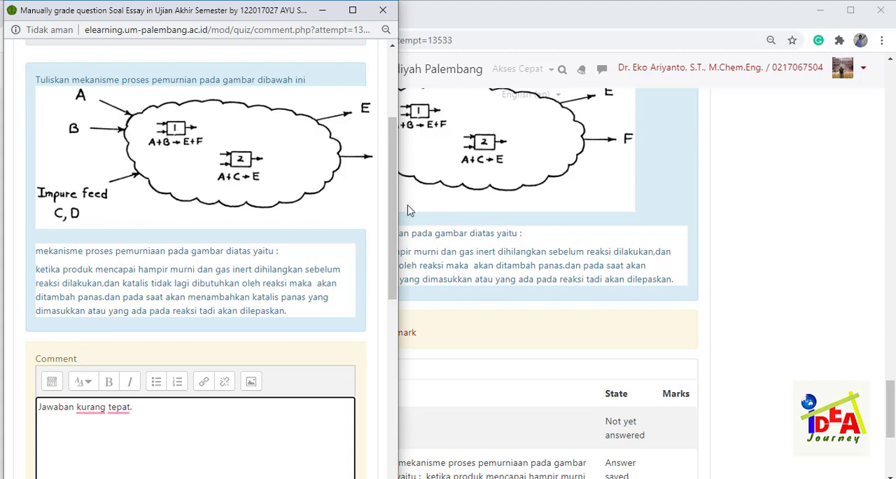
{"action": "left_click_drag", "start_coordinate": [389, 213], "coordinate": [391, 198]}
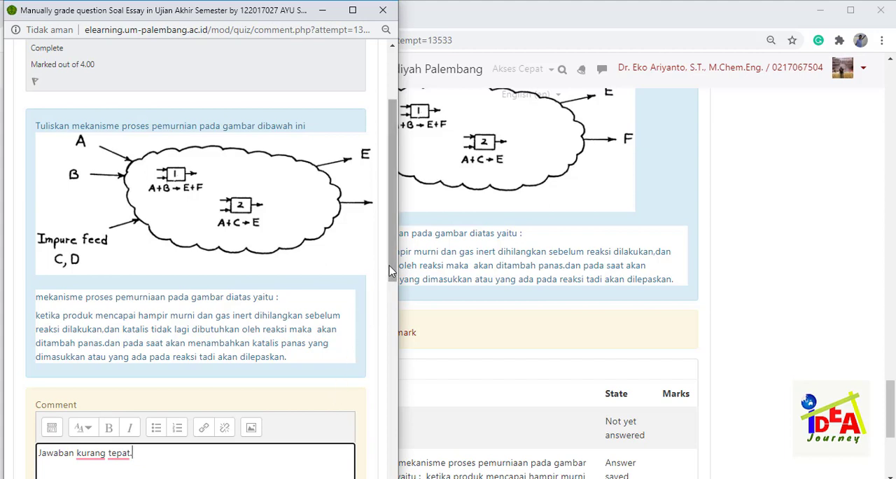
- Give question 4 a mark of 2 out of 4.00 and save the manual grading
{"action": "left_click_drag", "start_coordinate": [393, 272], "coordinate": [395, 346]}
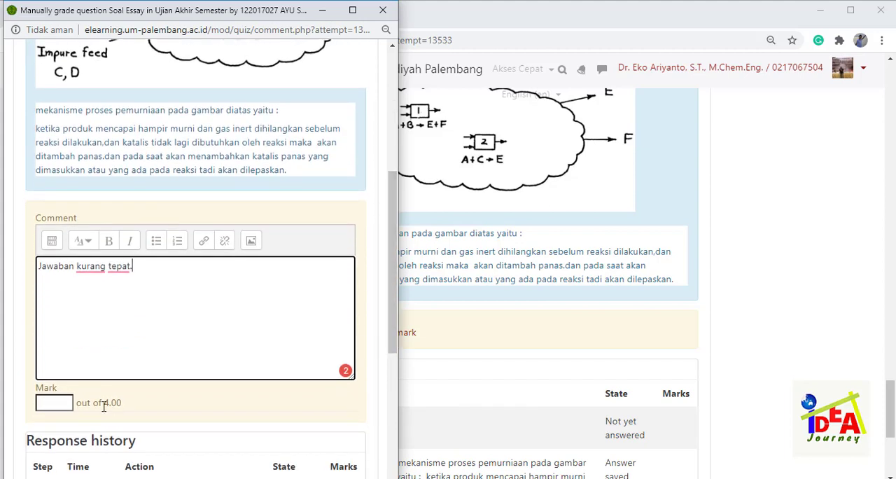
{"action": "left_click", "coordinate": [61, 402]}
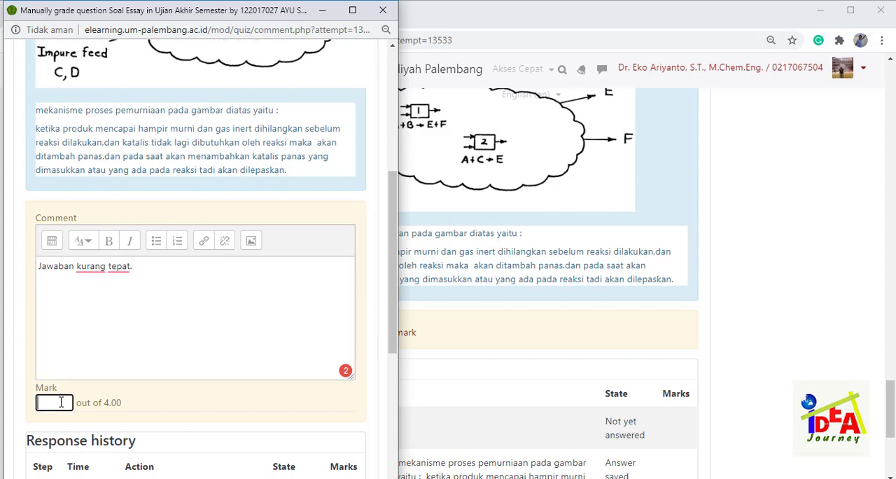
{"action": "type", "text": "2"}
{"action": "left_click_drag", "start_coordinate": [395, 305], "coordinate": [390, 443]}
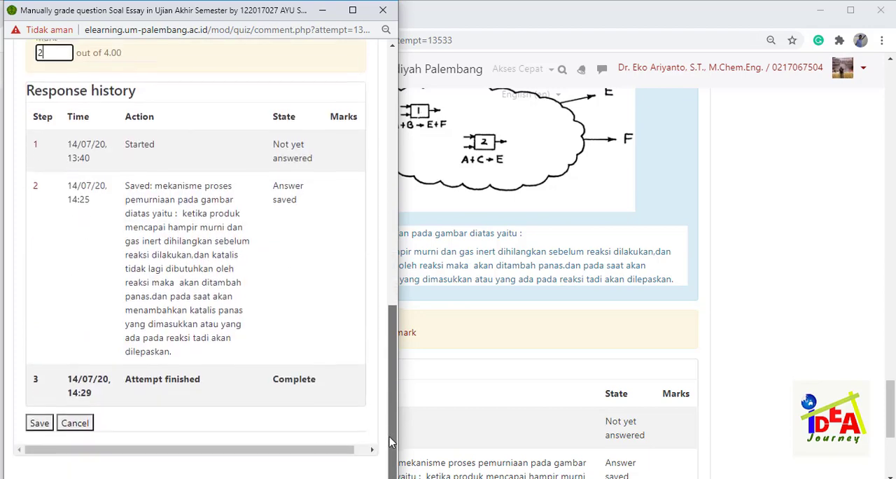
{"action": "left_click", "coordinate": [40, 423]}
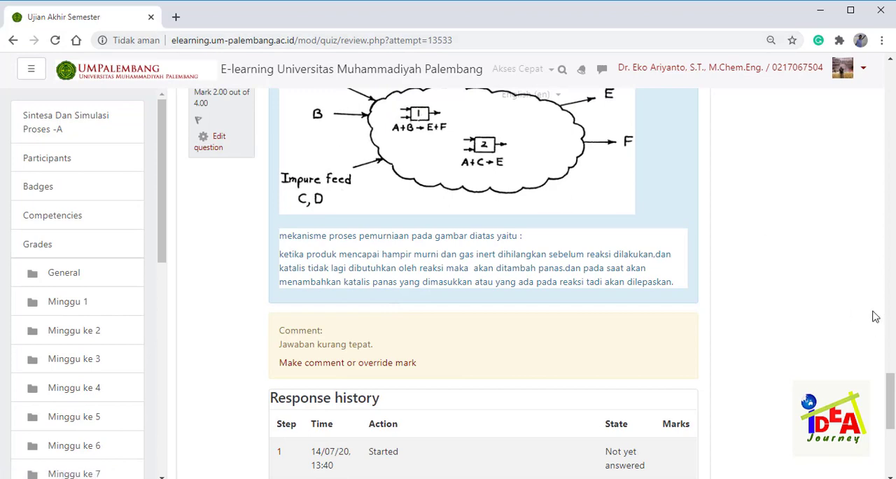
- Finish the review of this attempt and return to the table of all student attempts for the quiz
{"action": "left_click_drag", "start_coordinate": [891, 393], "coordinate": [891, 428]}
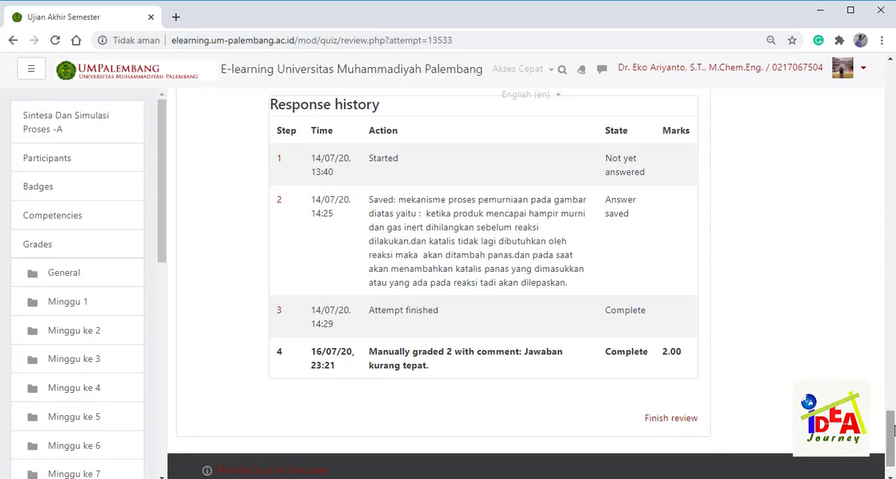
{"action": "left_click", "coordinate": [693, 422]}
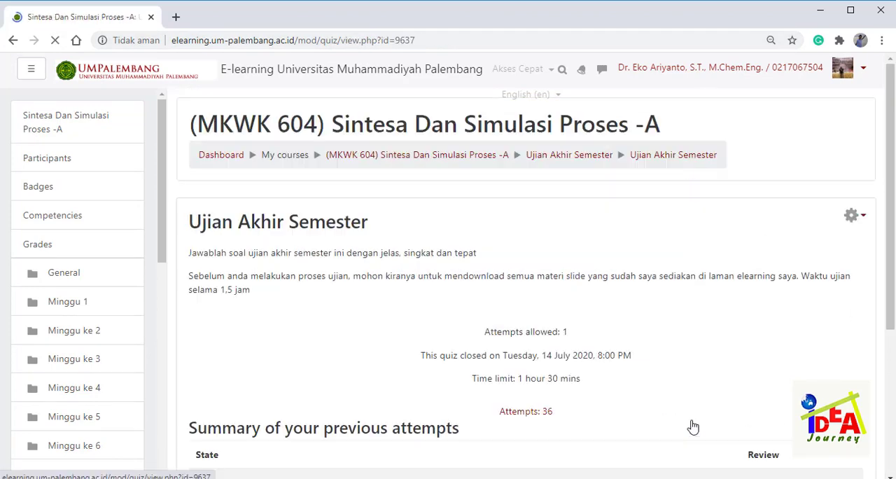
{"action": "left_click_drag", "start_coordinate": [891, 256], "coordinate": [890, 313]}
{"action": "left_click", "coordinate": [532, 326]}
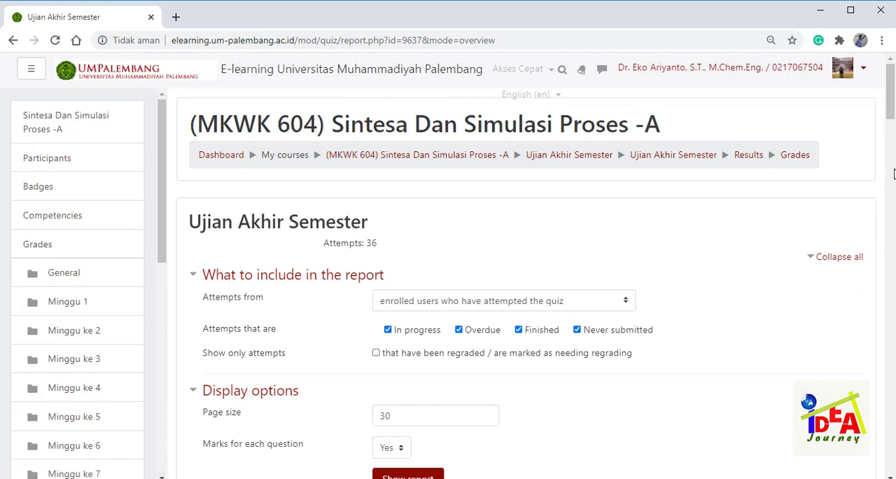
{"action": "left_click_drag", "start_coordinate": [891, 115], "coordinate": [891, 176]}
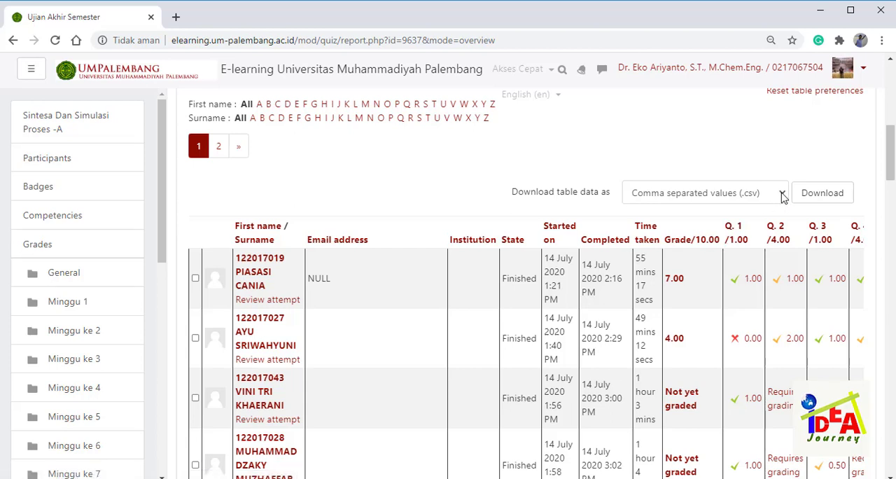
- Download the attempts table in Microsoft Excel (.xlsx) format and open the downloaded file in Excel
{"action": "left_click", "coordinate": [811, 194]}
{"action": "left_click", "coordinate": [782, 197]}
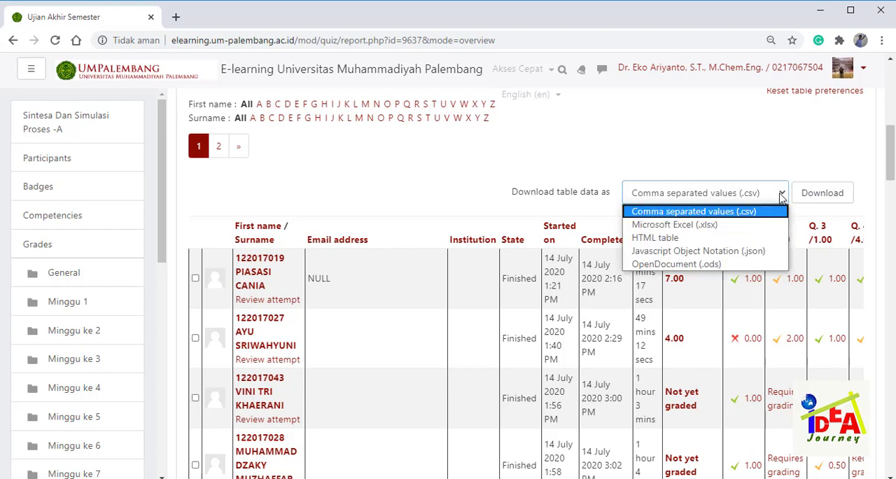
{"action": "left_click", "coordinate": [741, 225]}
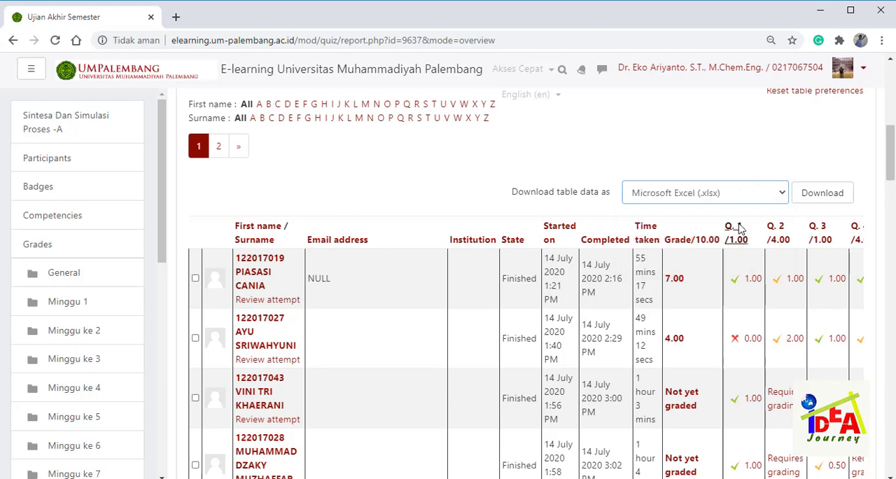
{"action": "left_click", "coordinate": [820, 200]}
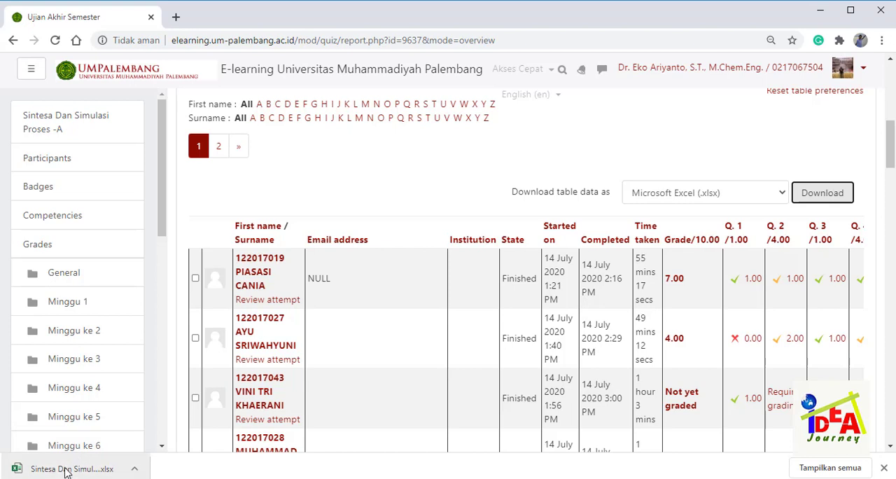
{"action": "left_click", "coordinate": [65, 469]}
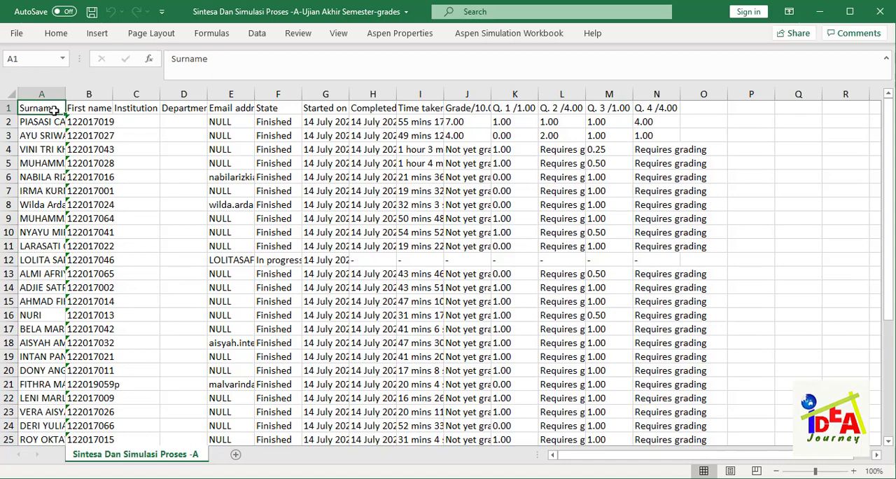
- Rename the header in A1 to Nama and the header in B1 to NRP
{"action": "type", "text": "Na"}
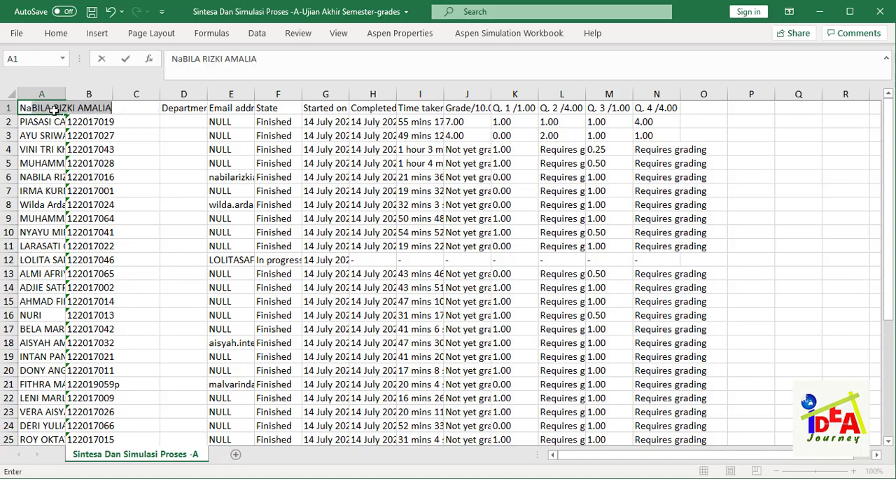
{"action": "type", "text": "m"}
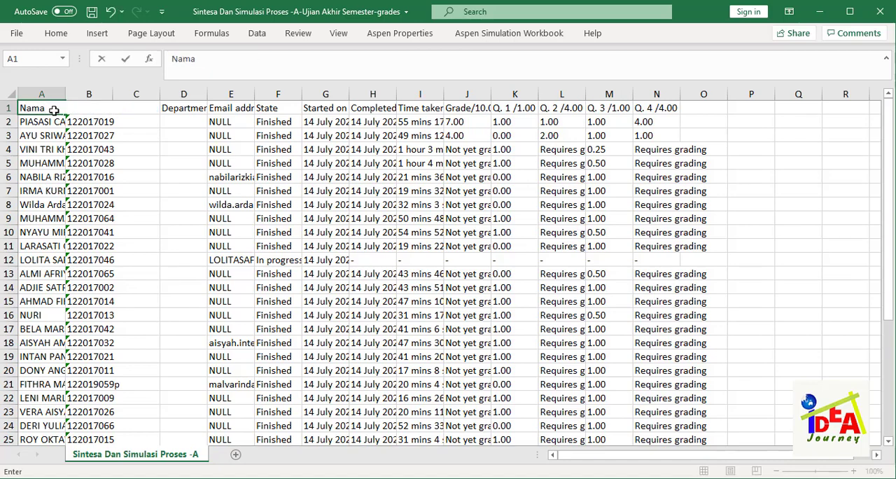
{"action": "type", "text": "a"}
{"action": "key", "text": "Return"}
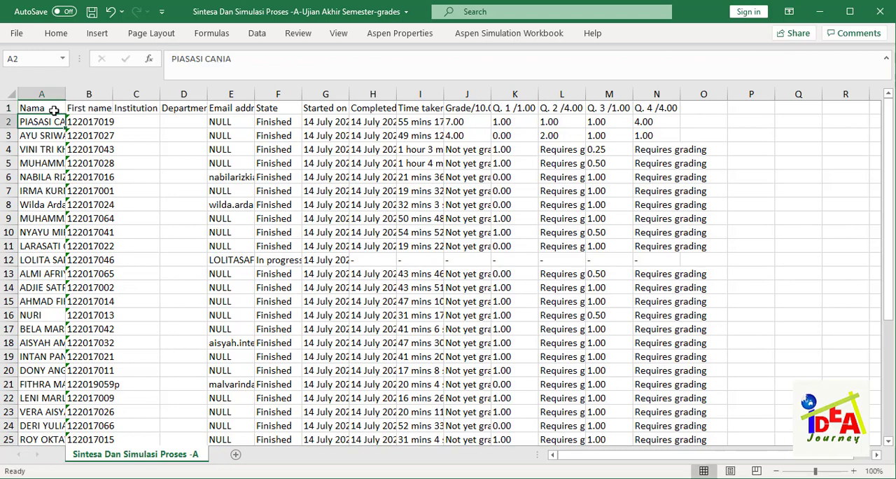
{"action": "left_click", "coordinate": [89, 105]}
{"action": "type", "text": "NR"}
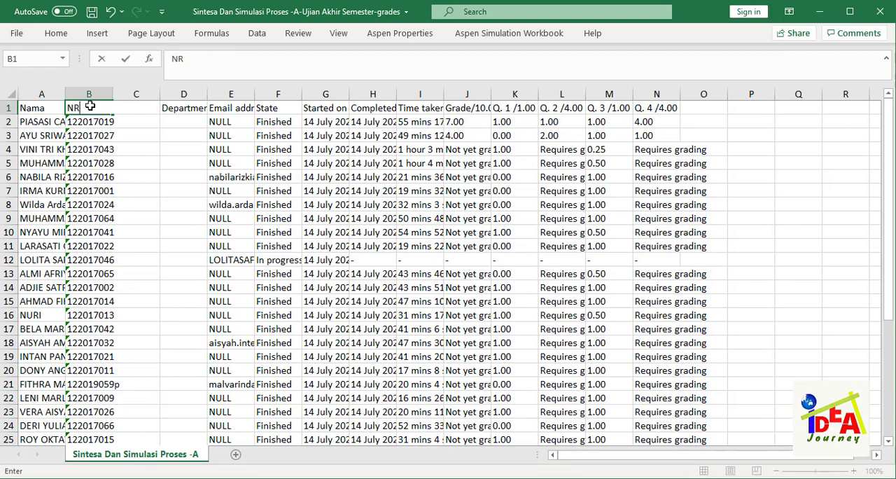
{"action": "type", "text": "P"}
{"action": "key", "text": "Return"}
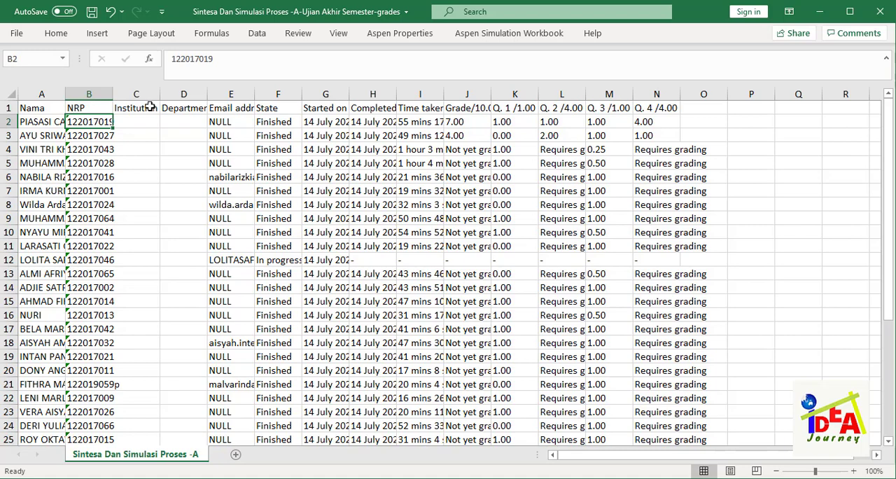
- Delete columns C to F, holding Institution, Department, Email address and State
{"action": "left_click_drag", "start_coordinate": [143, 94], "coordinate": [280, 93]}
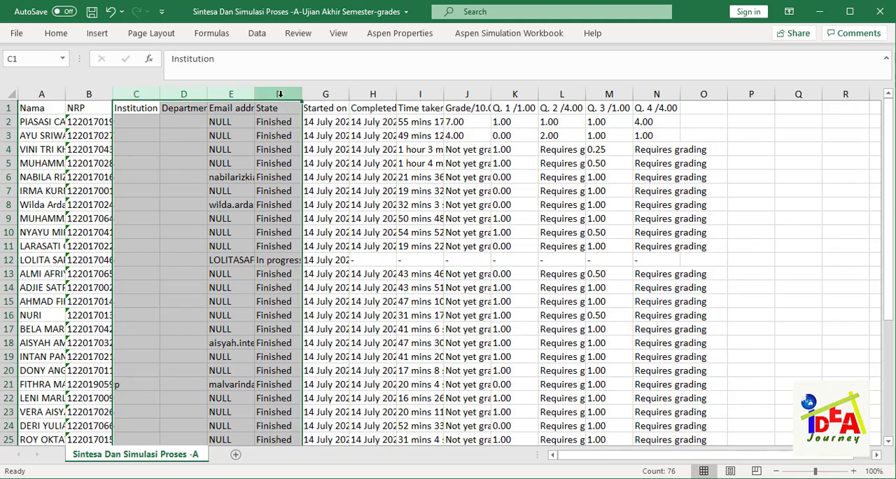
{"action": "right_click", "coordinate": [280, 94]}
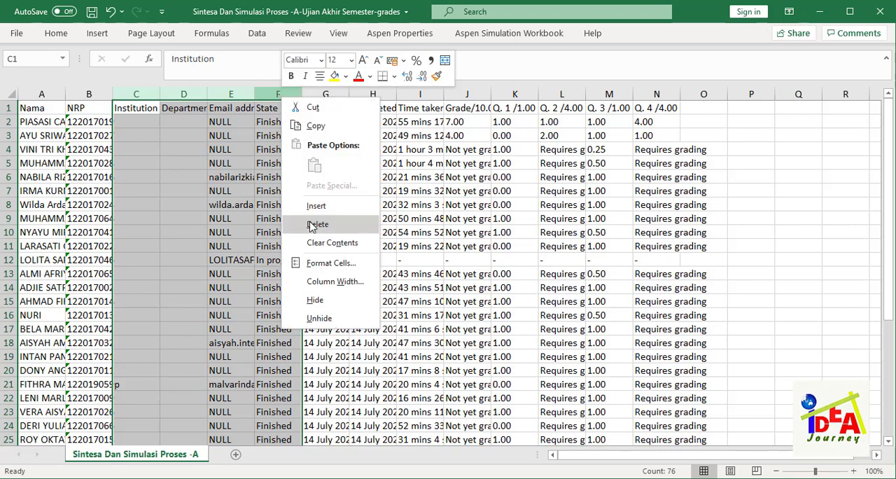
{"action": "left_click", "coordinate": [317, 224]}
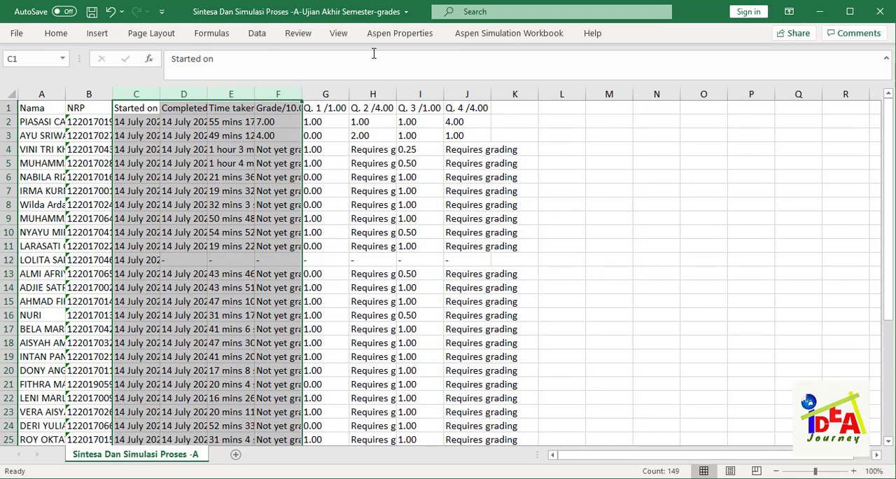
- Pin the ribbon so that it stays expanded above the worksheet
{"action": "left_click", "coordinate": [340, 35]}
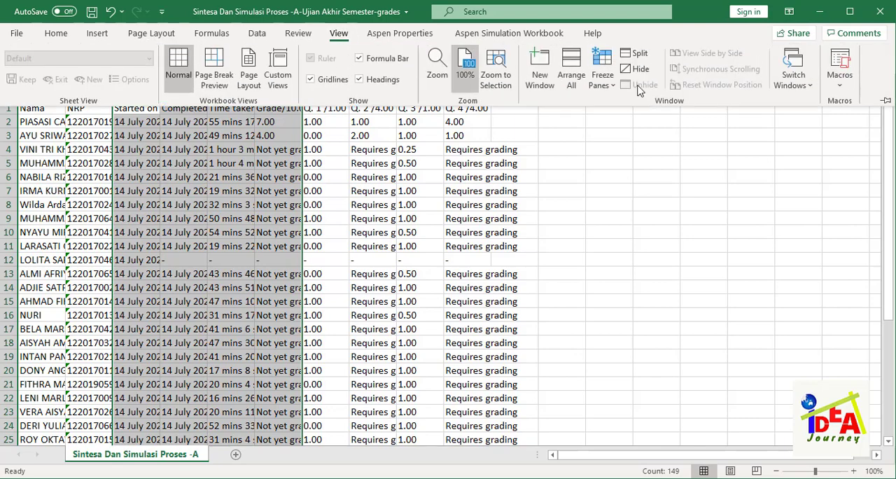
{"action": "left_click", "coordinate": [885, 102]}
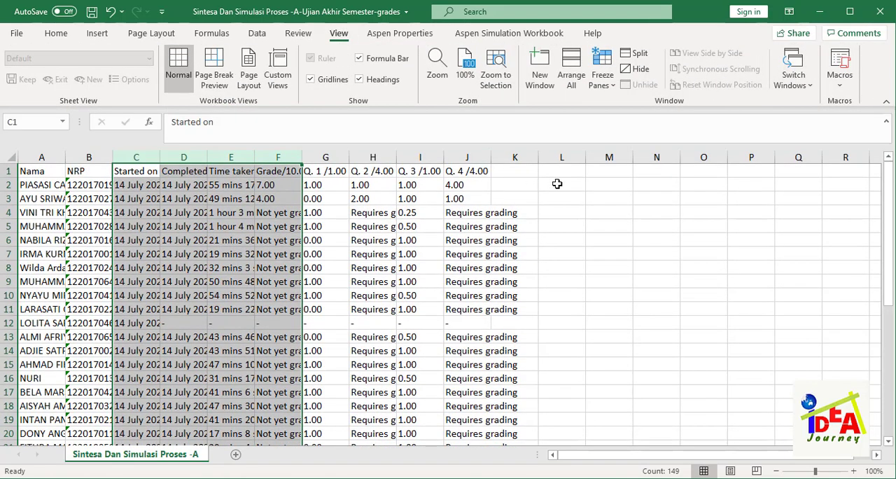
{"action": "left_click", "coordinate": [555, 182]}
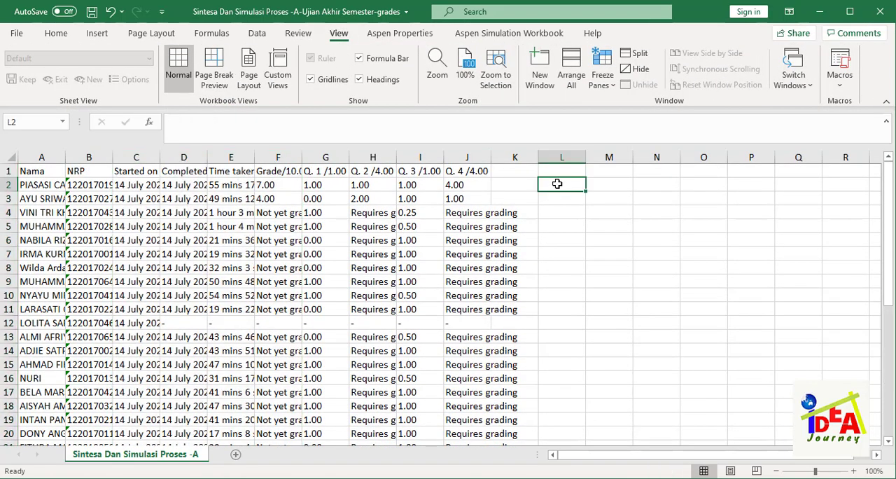
- Widen the Time taken column slightly and rename the header in F1 to Nilai Total
{"action": "left_click", "coordinate": [137, 170]}
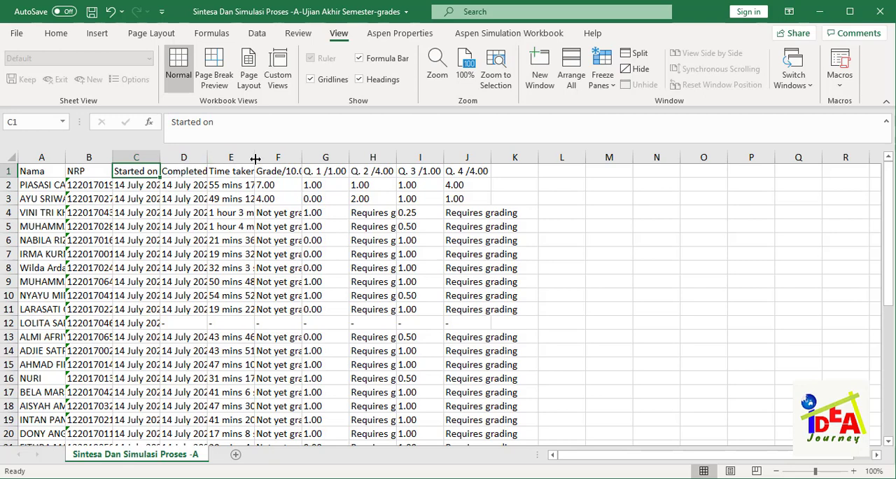
{"action": "left_click_drag", "start_coordinate": [254, 155], "coordinate": [270, 156]}
{"action": "left_click", "coordinate": [300, 173]}
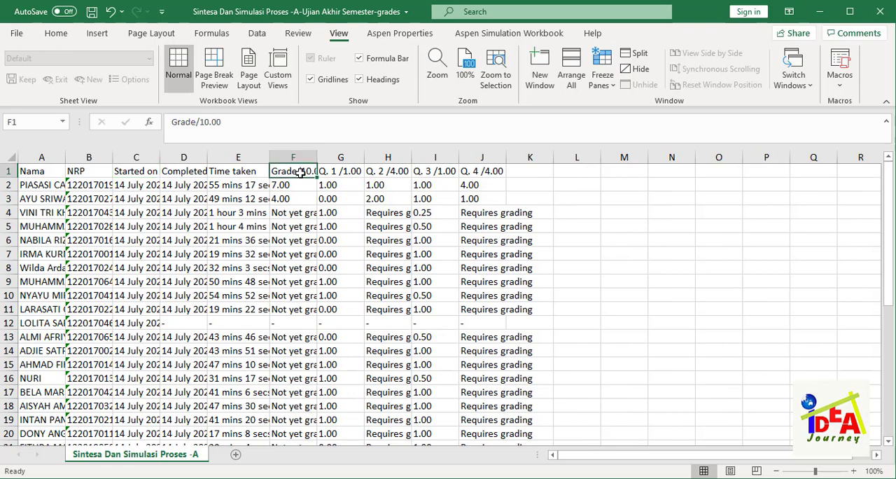
{"action": "type", "text": "Nilai"}
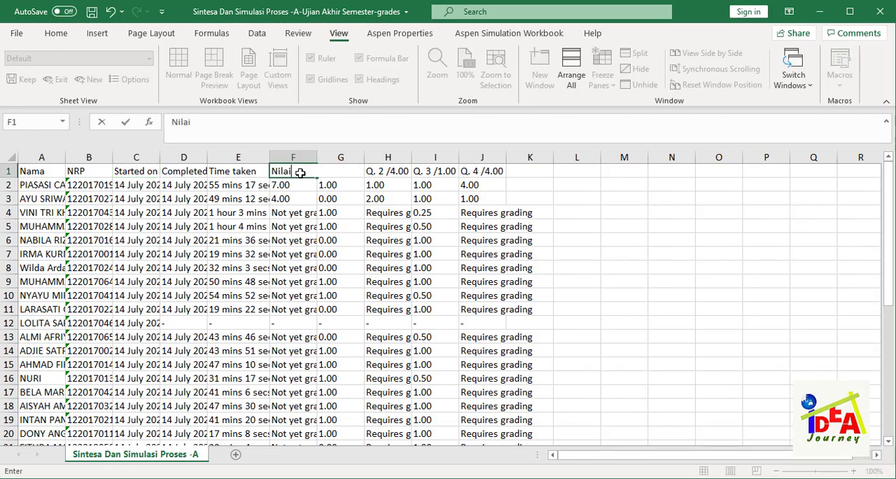
{"action": "key", "text": "Return"}
{"action": "left_click", "coordinate": [300, 173]}
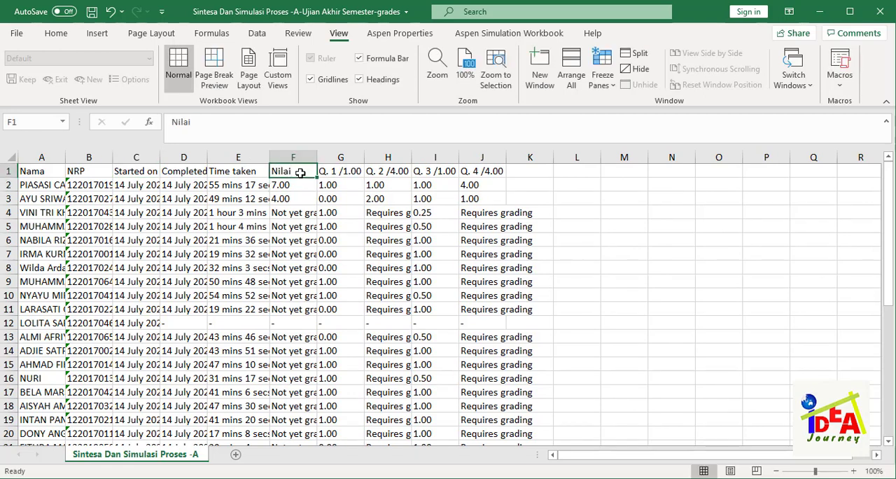
{"action": "double_click", "coordinate": [300, 173]}
{"action": "type", "text": "Total"}
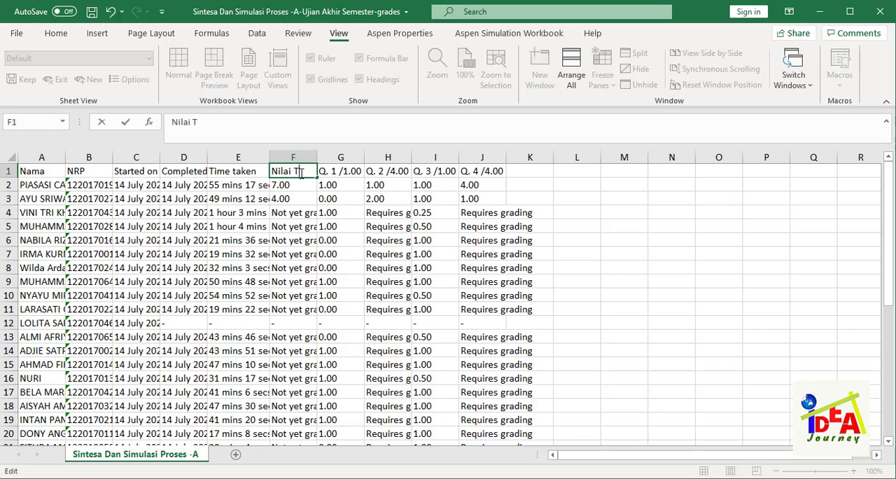
{"action": "left_click", "coordinate": [365, 208]}
- Rename the header in G1 to Nilai Soal 1 and widen column G to fit it
{"action": "left_click", "coordinate": [346, 170]}
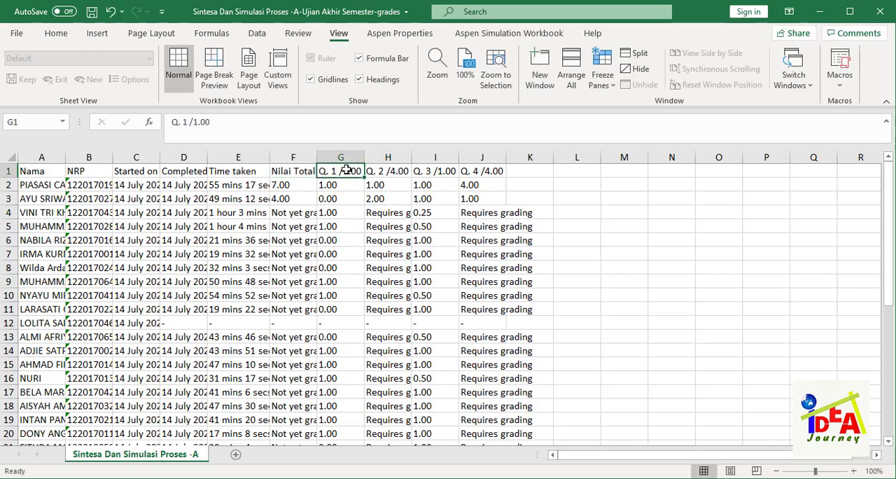
{"action": "type", "text": "Nilai"}
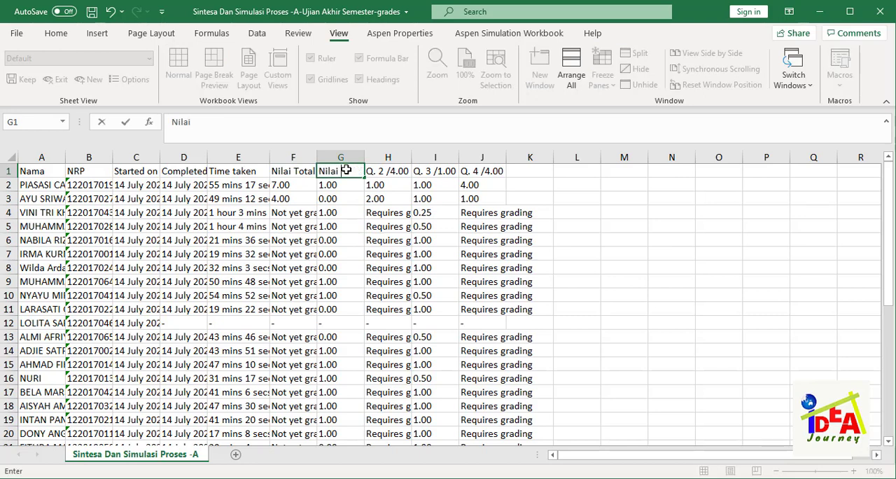
{"action": "type", "text": " Per"}
{"action": "key", "text": "BackSpace"}
{"action": "key", "text": "BackSpace"}
{"action": "key", "text": "BackSpace"}
{"action": "type", "text": "Soal 1"}
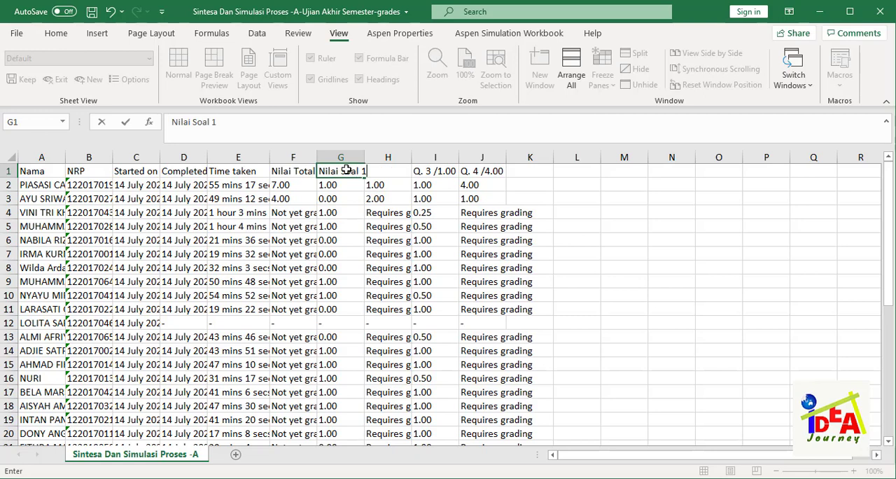
{"action": "key", "text": "Return"}
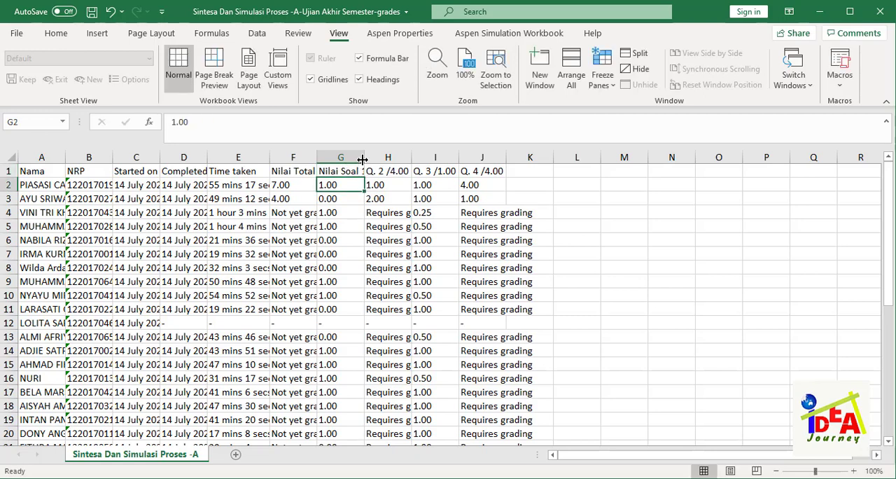
{"action": "left_click_drag", "start_coordinate": [364, 166], "coordinate": [383, 166]}
- Rename the header in H1 to Nilai Soal 2
{"action": "left_click", "coordinate": [394, 174]}
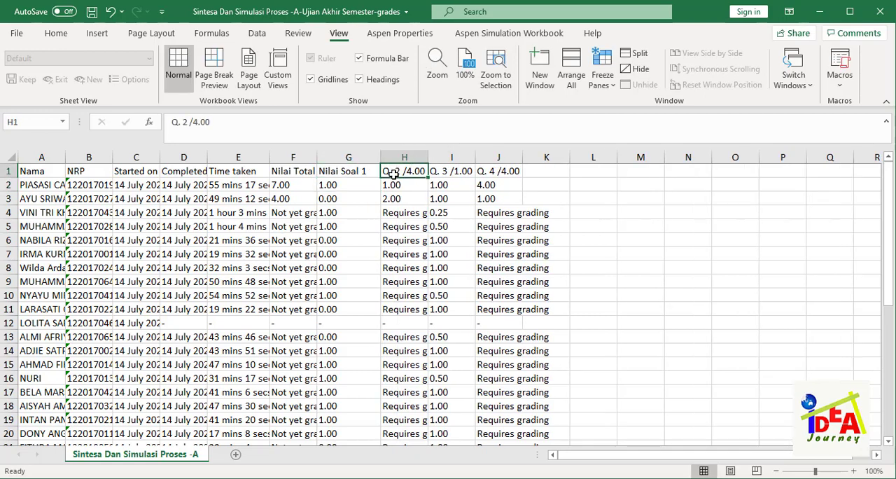
{"action": "type", "text": "Nilai S"}
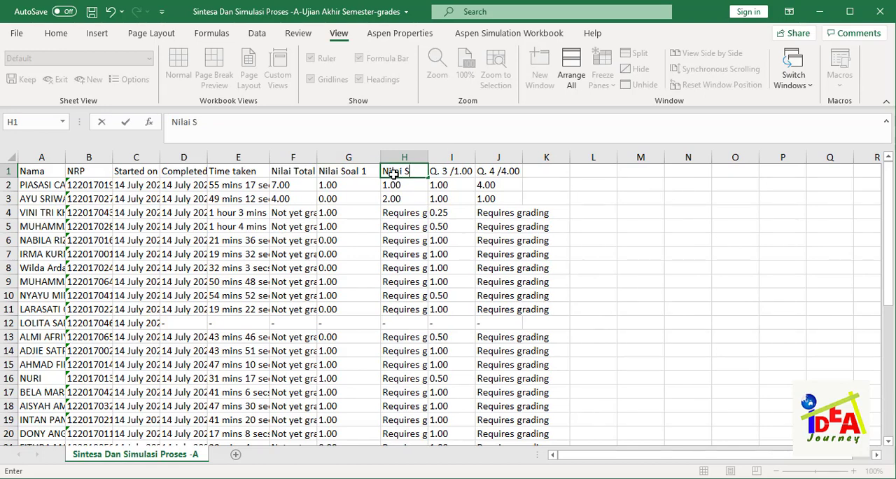
{"action": "type", "text": "oal 2"}
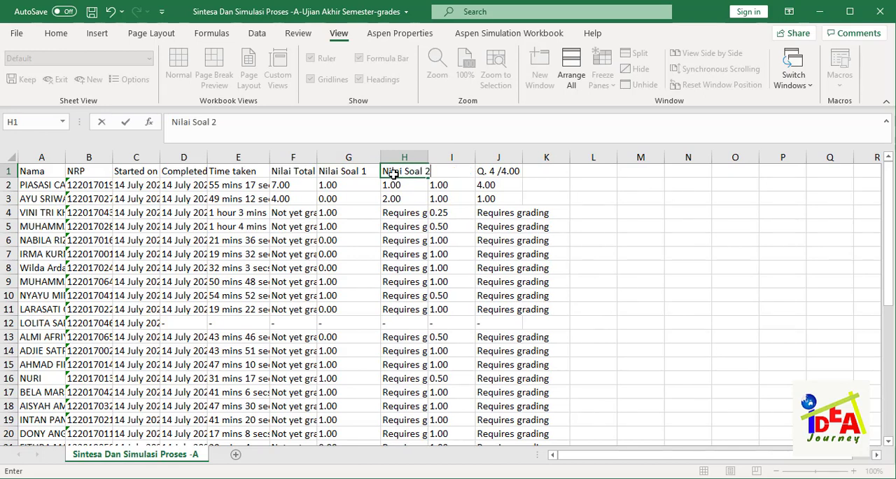
{"action": "key", "text": "Return"}
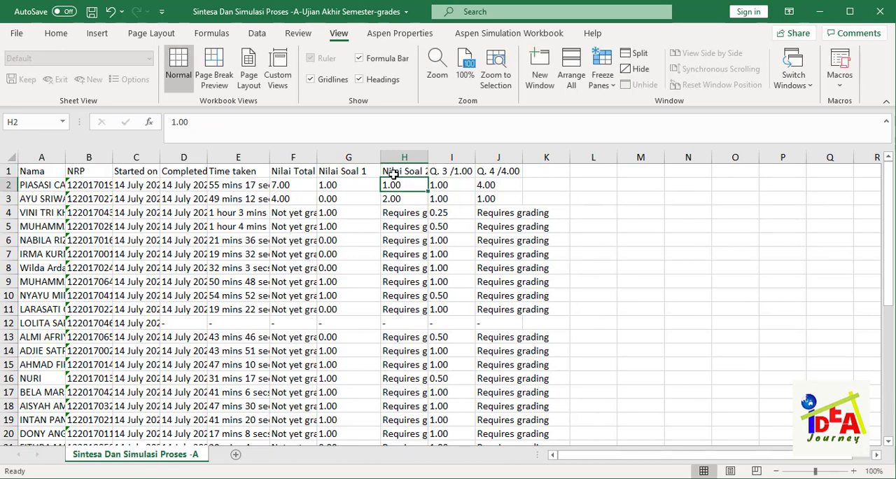
- Rename the header in I1 to Nilai Soal 3
{"action": "left_click", "coordinate": [455, 172]}
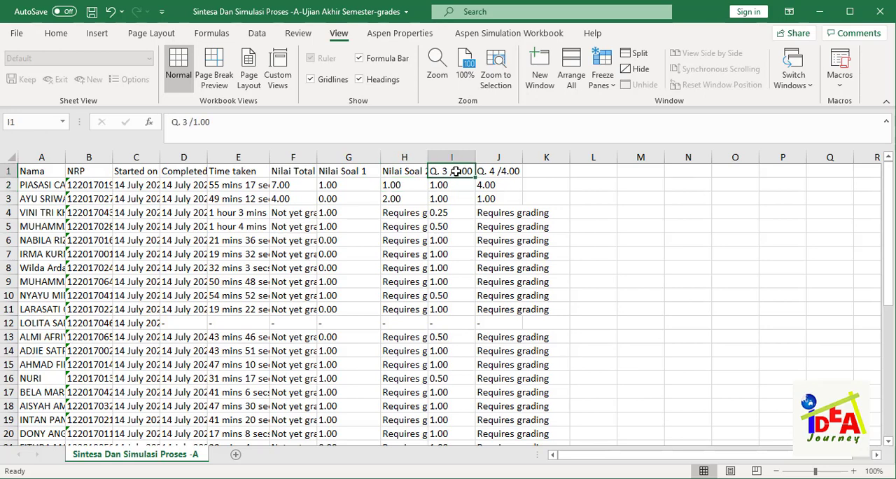
{"action": "type", "text": "Nilai"}
{"action": "key", "text": "BackSpace"}
{"action": "key", "text": "BackSpace"}
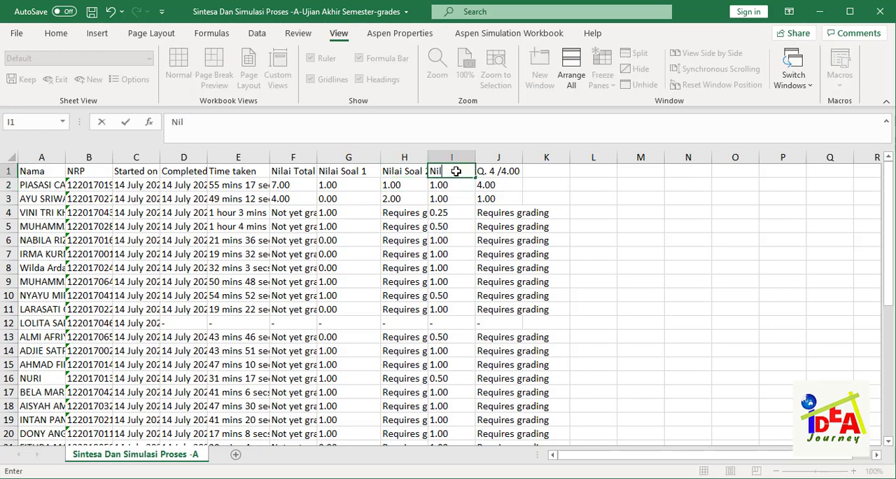
{"action": "type", "text": "ai Soal 3"}
{"action": "key", "text": "Return"}
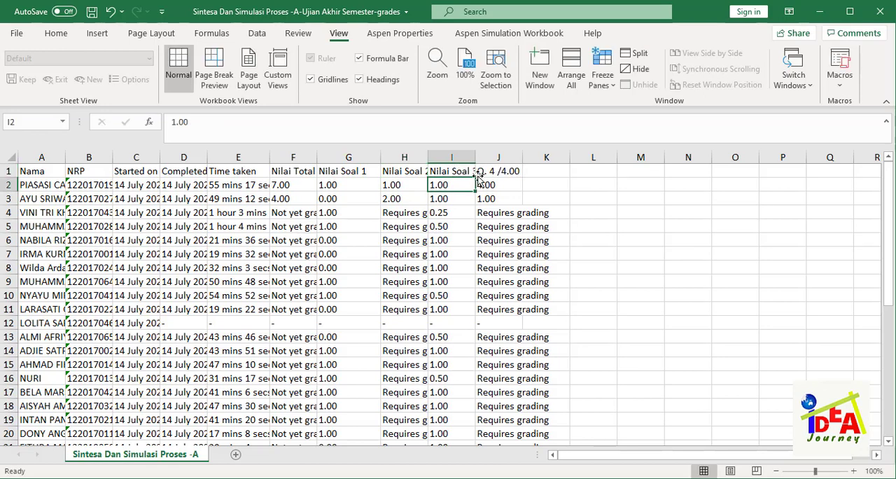
- Rename the header in J1 to Nilai Soal 4 and widen column J to fit it
{"action": "left_click", "coordinate": [500, 173]}
{"action": "type", "text": "Nilai Soal"}
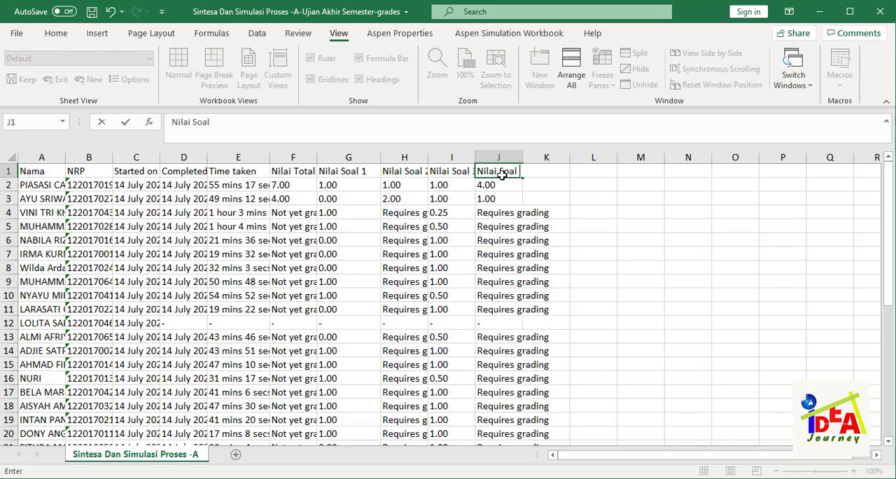
{"action": "type", "text": " 4"}
{"action": "key", "text": "Return"}
{"action": "left_click_drag", "start_coordinate": [523, 157], "coordinate": [534, 157]}
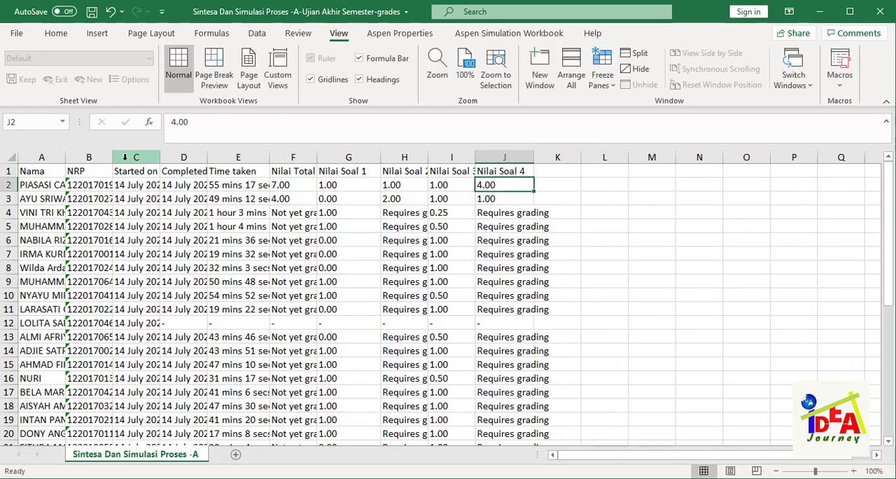
- Widen column B and autofit columns A, C to F and H to J to their contents
{"action": "left_click_drag", "start_coordinate": [112, 157], "coordinate": [219, 155]}
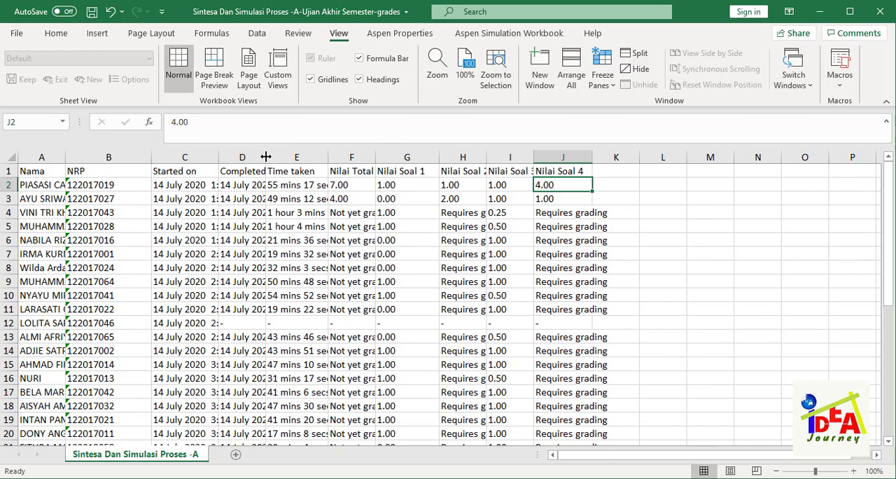
{"action": "double_click", "coordinate": [219, 156]}
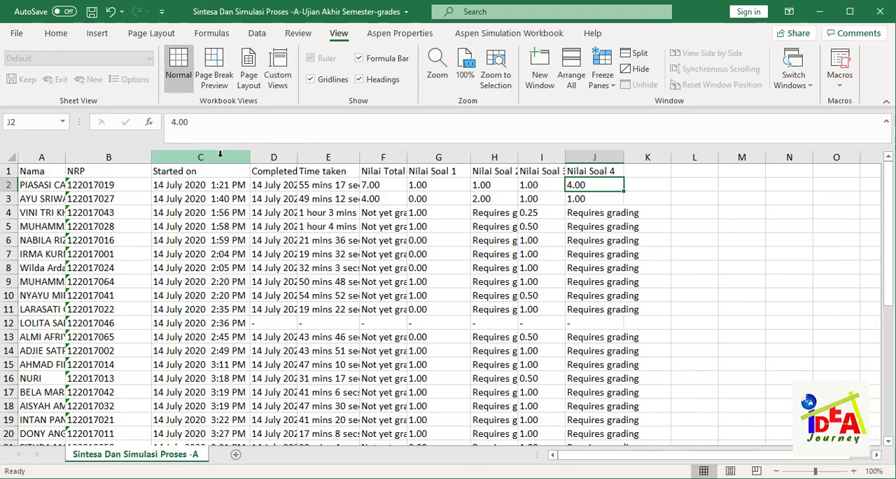
{"action": "double_click", "coordinate": [297, 155]}
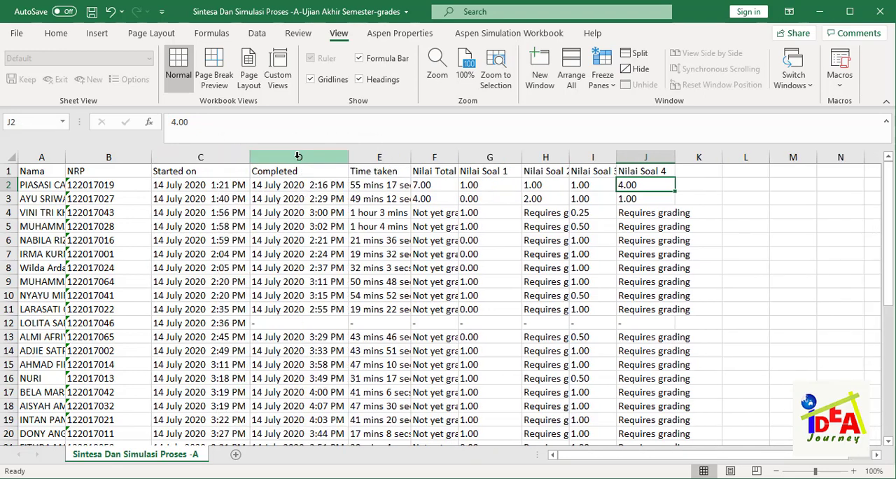
{"action": "double_click", "coordinate": [411, 157]}
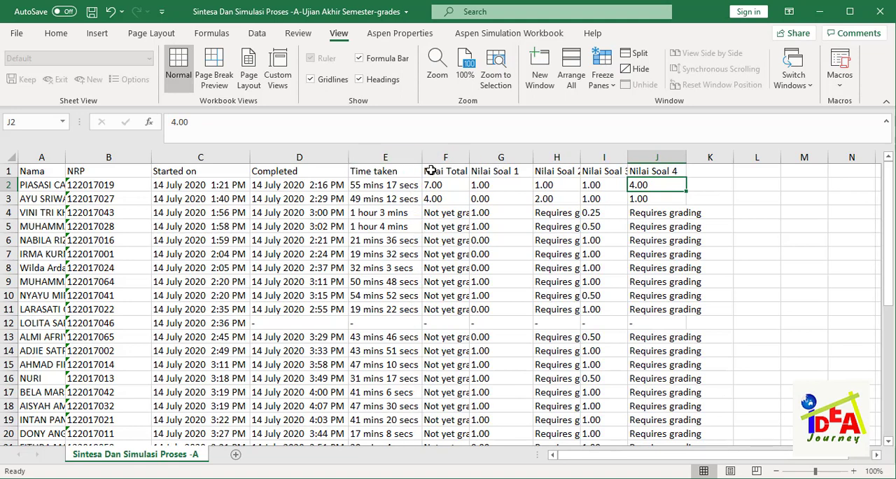
{"action": "double_click", "coordinate": [468, 155]}
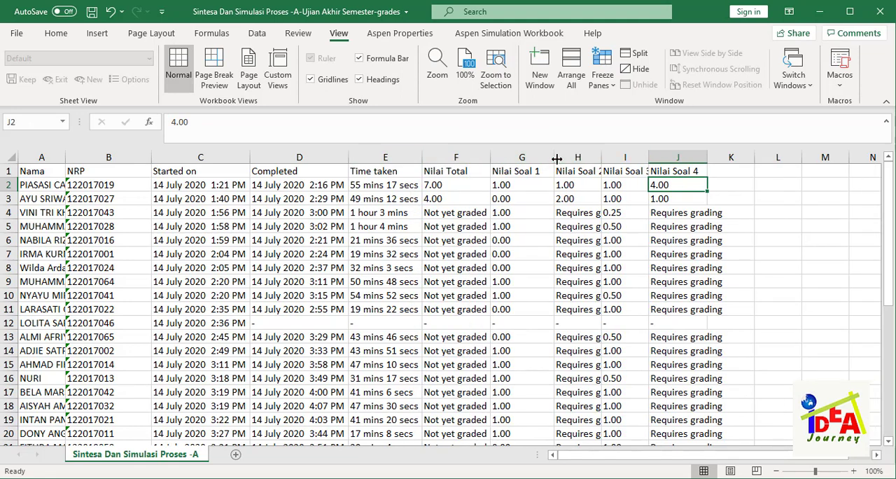
{"action": "double_click", "coordinate": [601, 157]}
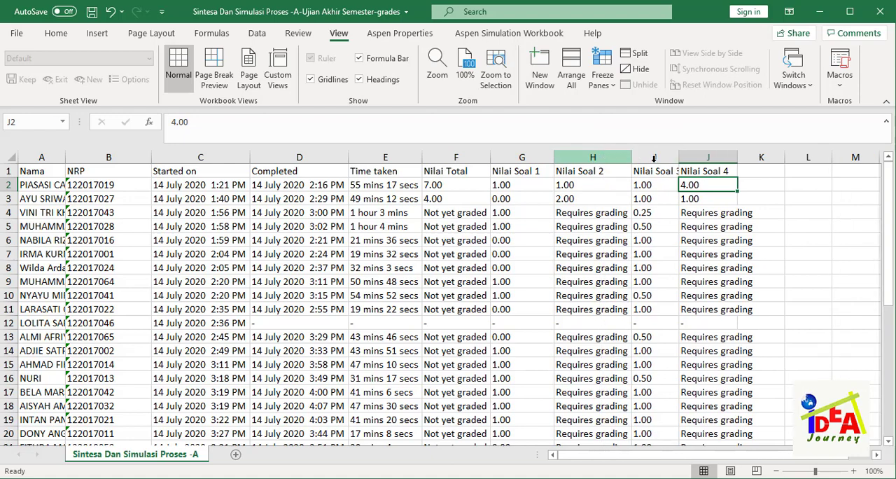
{"action": "double_click", "coordinate": [678, 157]}
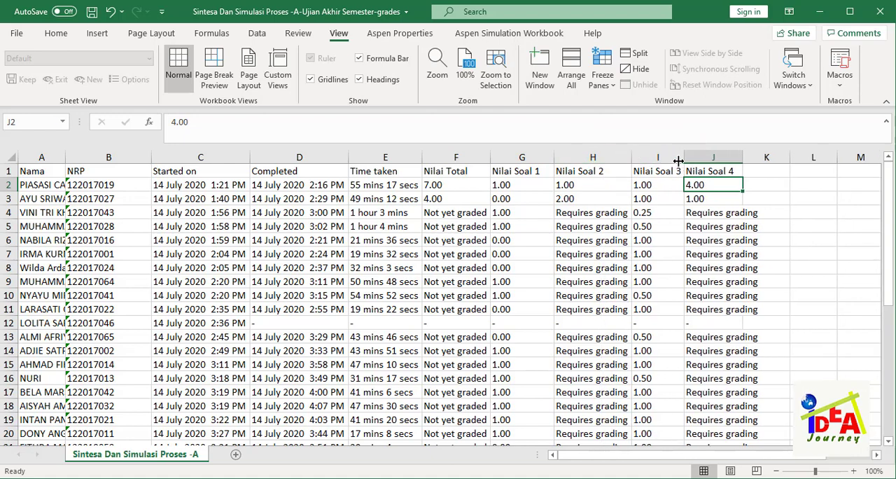
{"action": "double_click", "coordinate": [744, 160]}
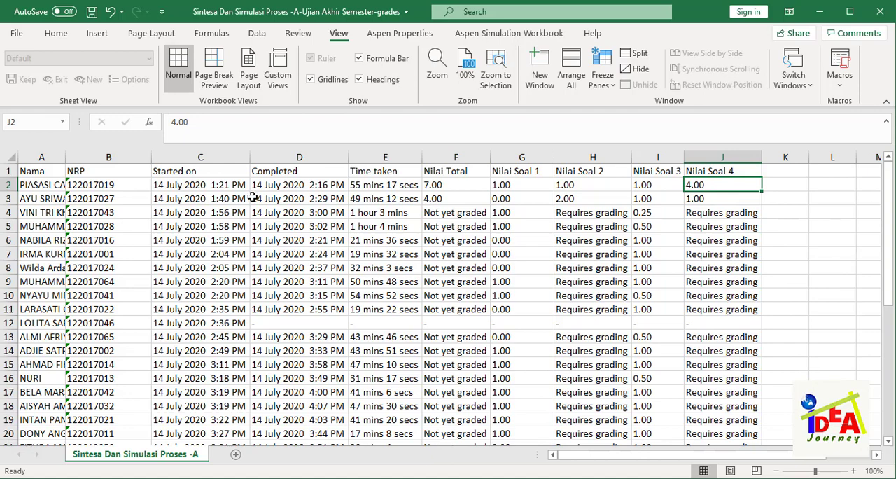
{"action": "double_click", "coordinate": [65, 155]}
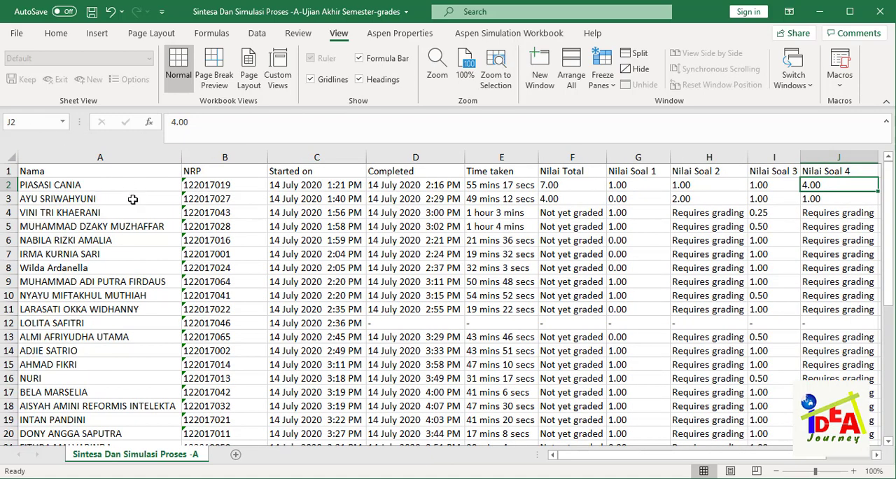
- Make the header cells A1 to J1 bold and centre them horizontally and vertically
{"action": "left_click", "coordinate": [59, 174]}
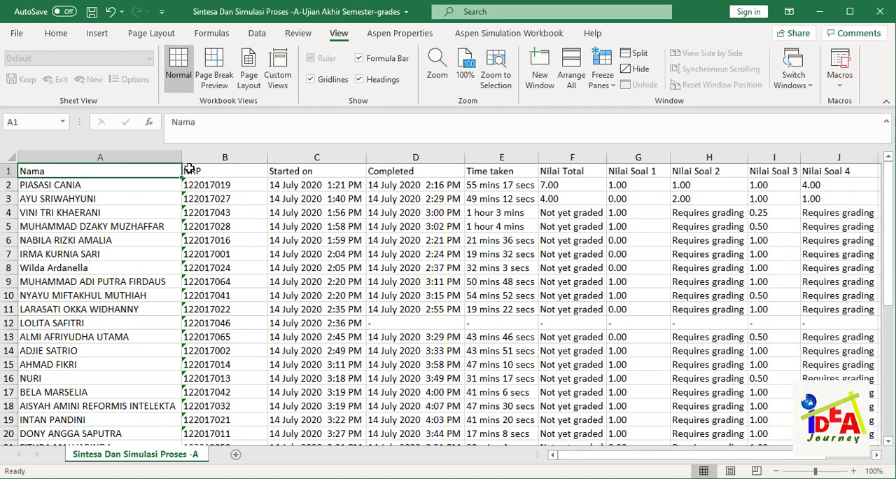
{"action": "left_click_drag", "start_coordinate": [189, 169], "coordinate": [813, 171]}
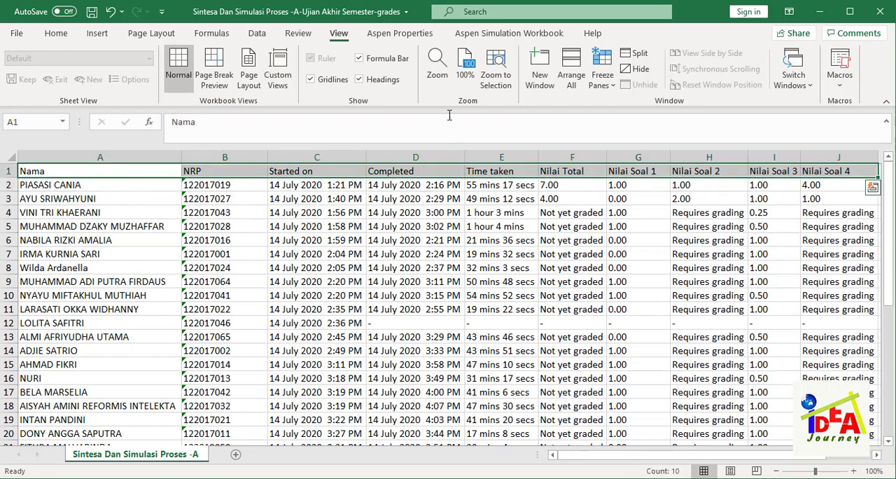
{"action": "left_click", "coordinate": [55, 33]}
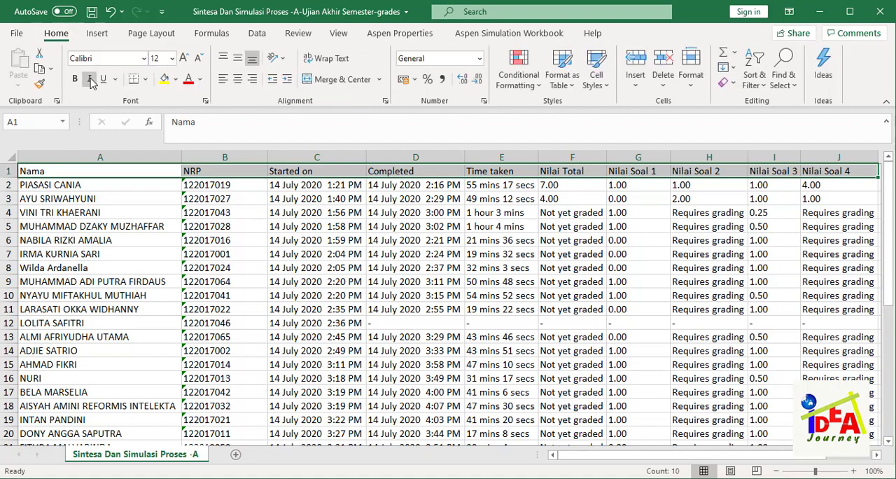
{"action": "left_click", "coordinate": [75, 78]}
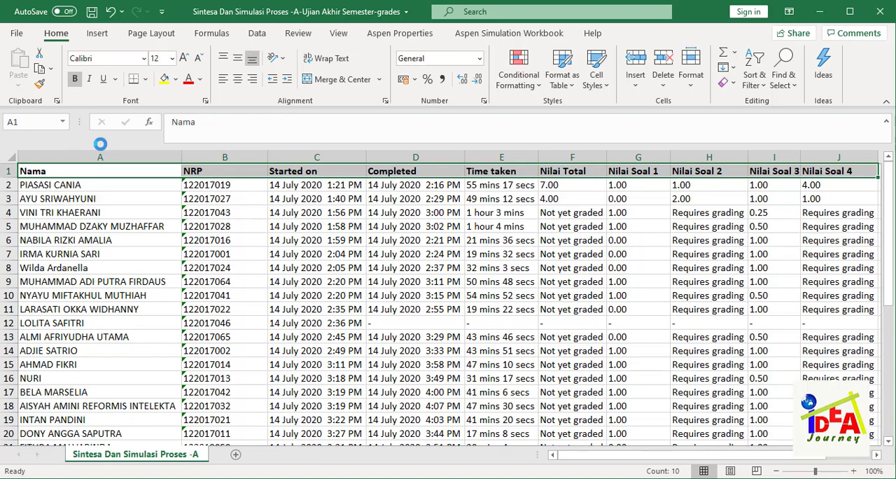
{"action": "left_click", "coordinate": [238, 79]}
{"action": "left_click", "coordinate": [238, 60]}
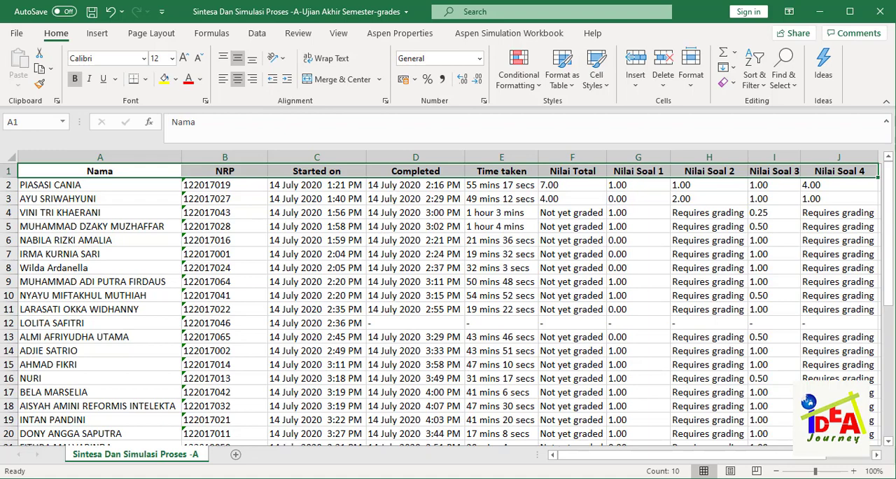
- Switch to the quiz grades report in Chrome and examine the chart of students achieving each grade range
{"action": "mouse_move", "coordinate": [530, 478]}
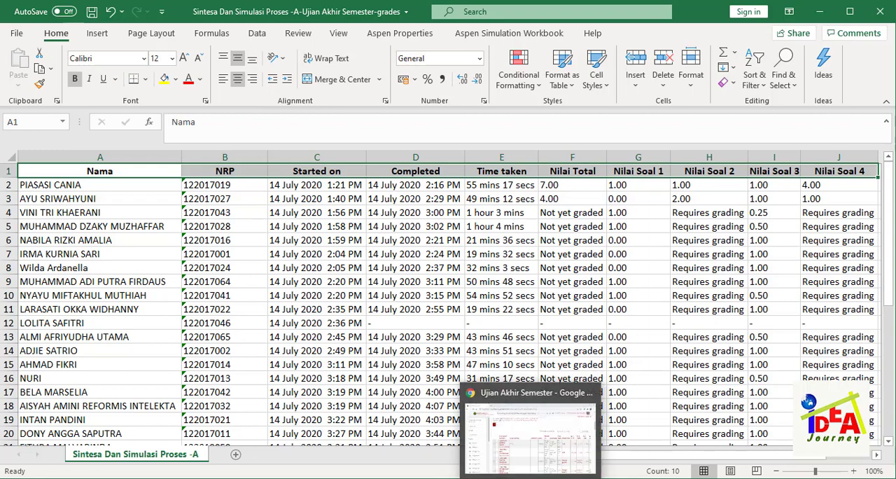
{"action": "left_click", "coordinate": [530, 430]}
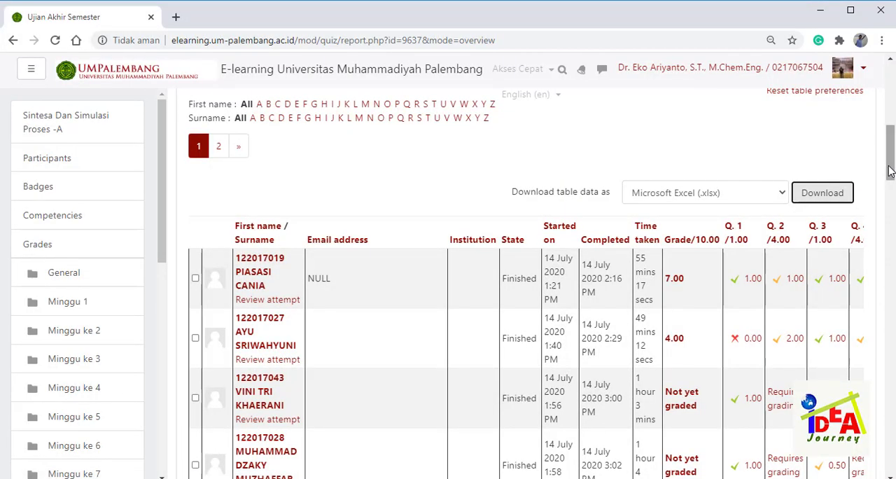
{"action": "left_click_drag", "start_coordinate": [887, 174], "coordinate": [891, 447]}
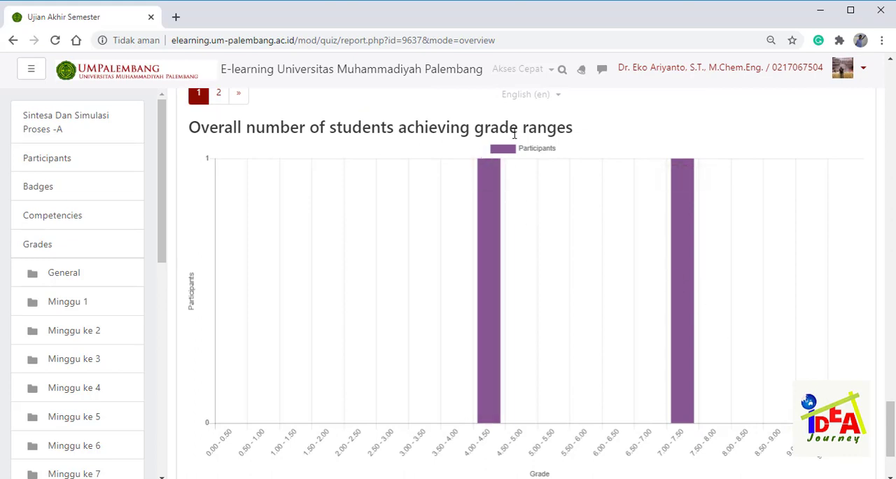
{"action": "mouse_move", "coordinate": [493, 204]}
{"action": "mouse_move", "coordinate": [497, 369]}
{"action": "mouse_move", "coordinate": [492, 283]}
{"action": "mouse_move", "coordinate": [684, 300]}
{"action": "left_click_drag", "start_coordinate": [891, 438], "coordinate": [887, 94]}
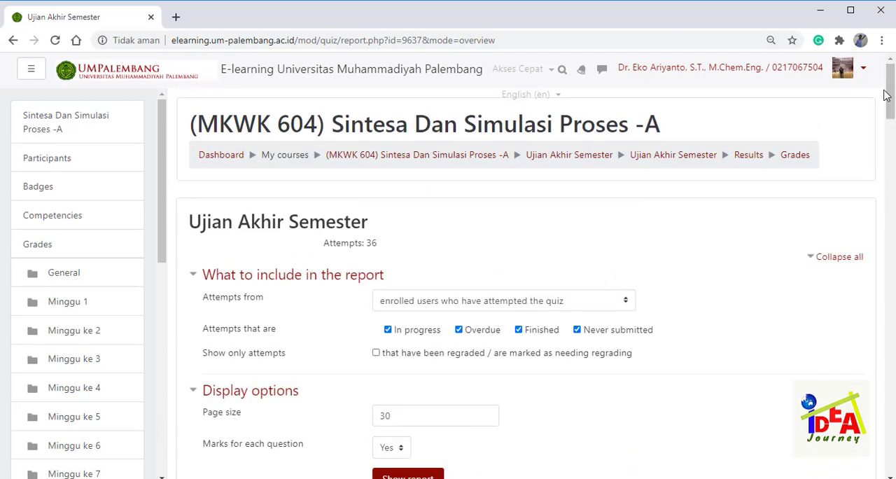